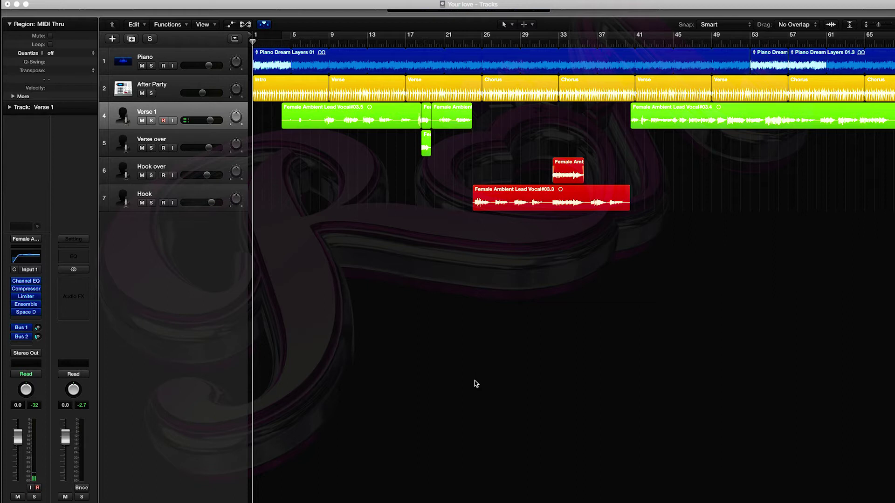
# Play the song, lowering Verse 1 to -1.3 dB and Hook over slightly, then stop
pyautogui.press('space')
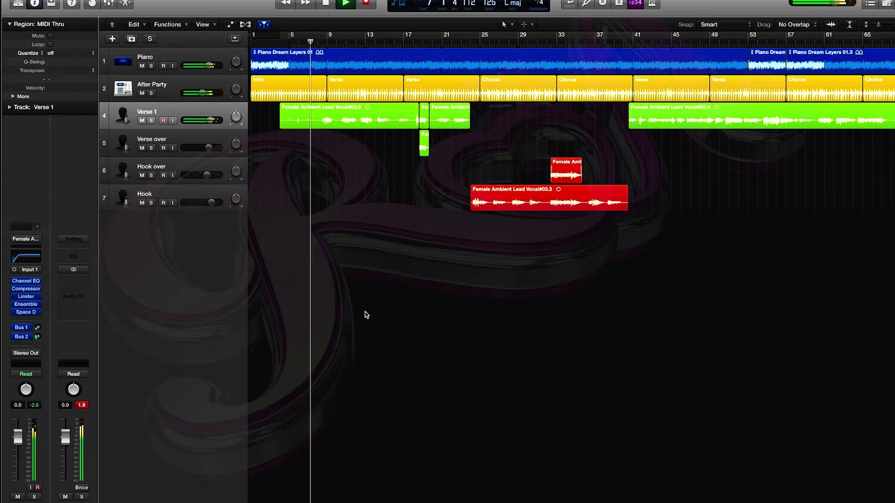
pyautogui.moveTo(208, 120); pyautogui.dragTo(198, 121)
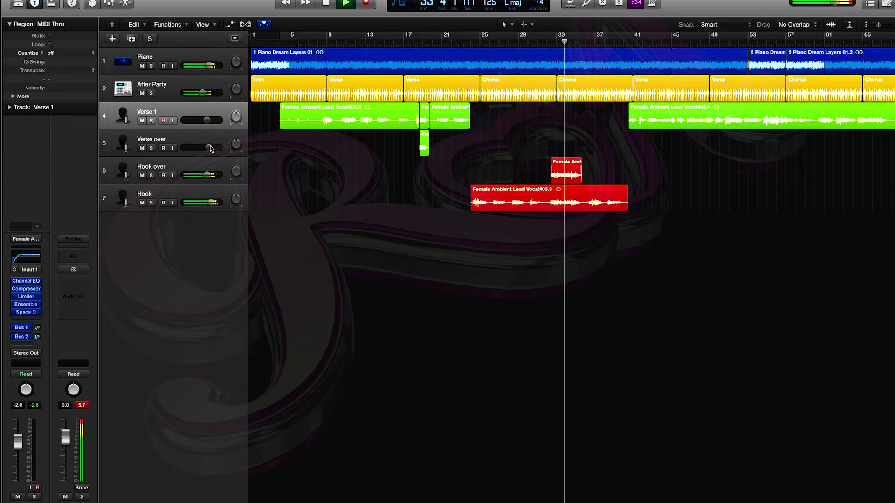
pyautogui.moveTo(206, 174); pyautogui.dragTo(202, 175)
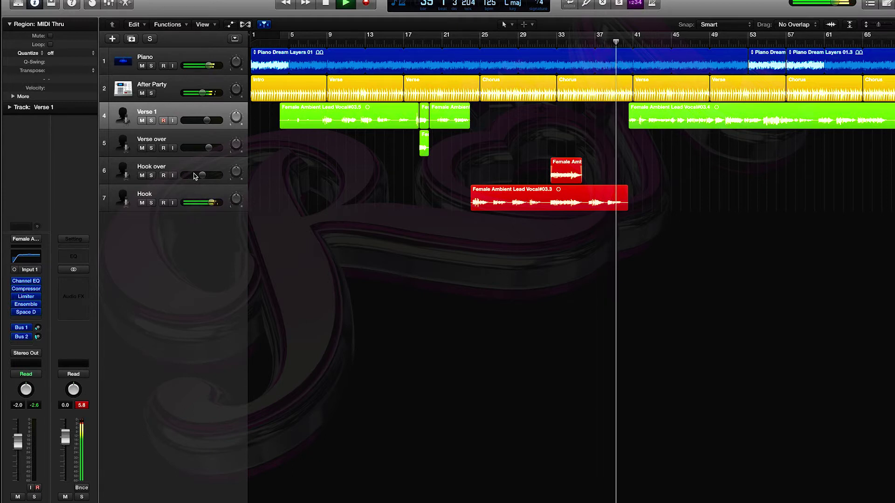
pyautogui.press('space')
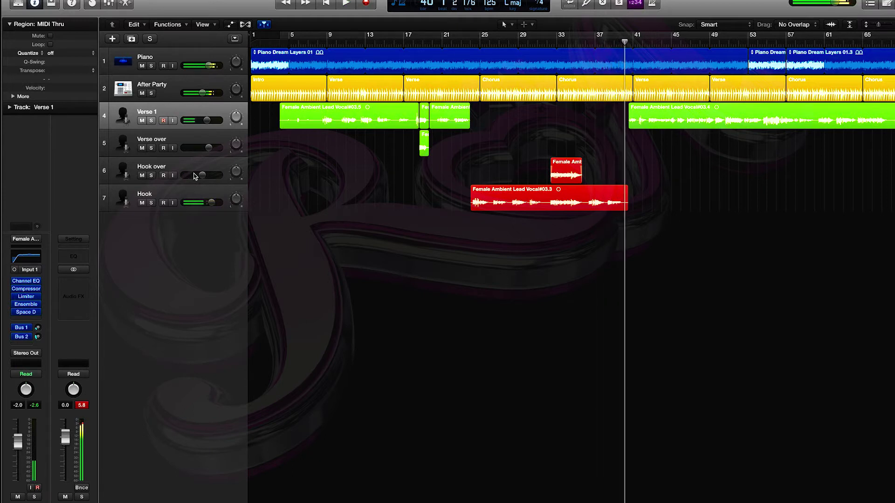
# Select the four Verse 1 regions and set a cycle loop from bar 3 to bar 23
pyautogui.click(193, 110)
pyautogui.click(282, 35)
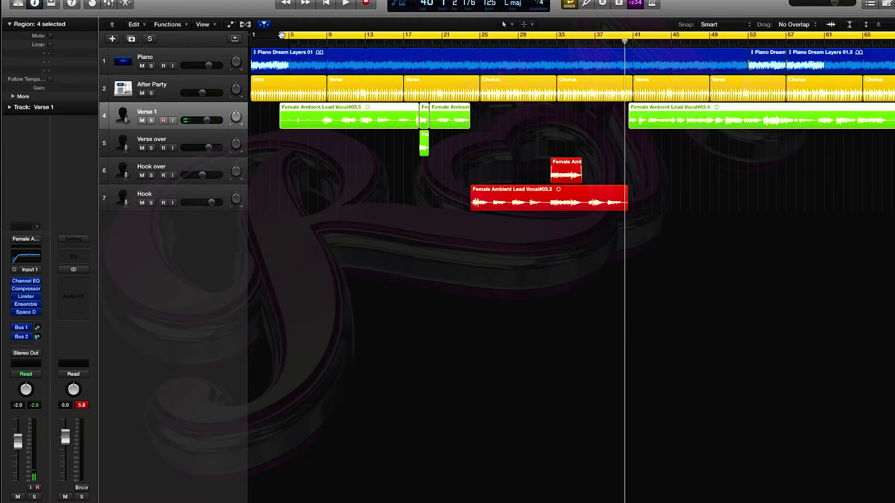
pyautogui.moveTo(271, 36); pyautogui.dragTo(470, 40)
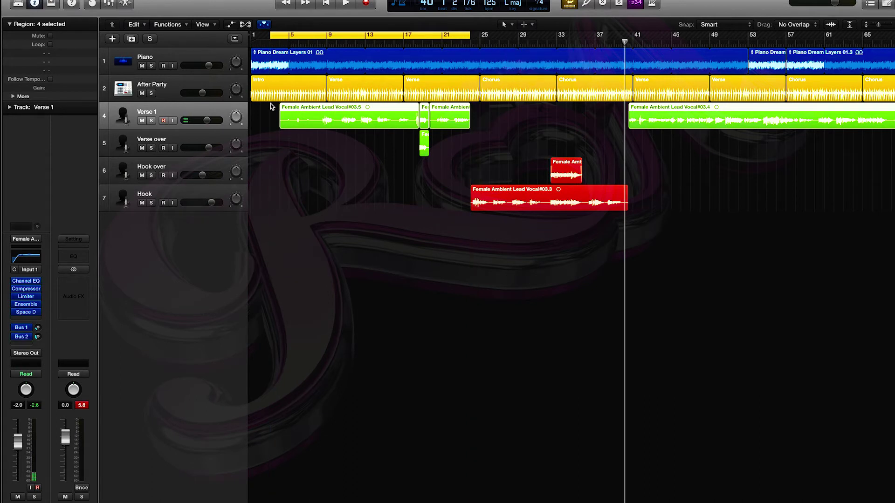
pyautogui.hscroll(1, 273, 106)
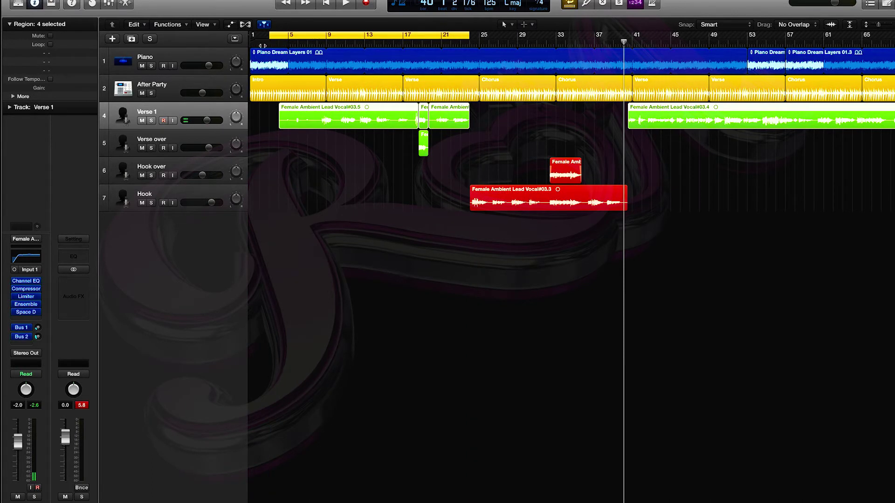
# Solo Verse 1, trim it to -2.9 dB during playback, and add Piano to the solo
pyautogui.click(153, 121)
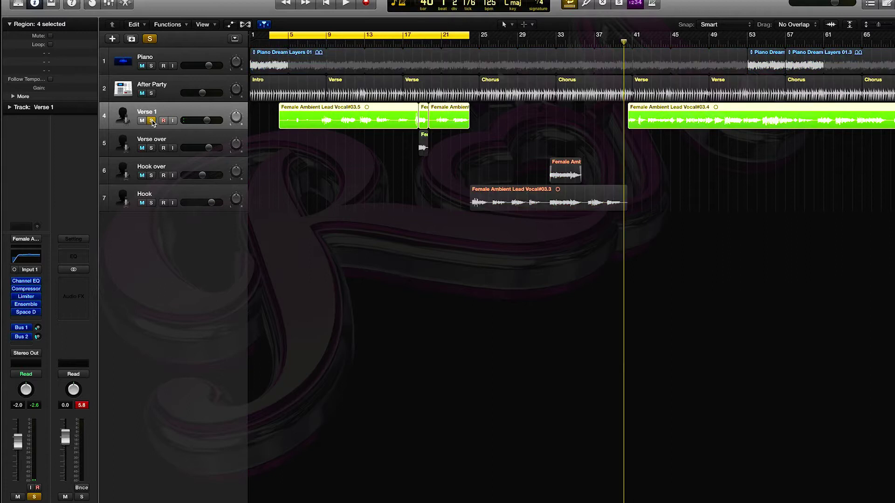
pyautogui.press('space')
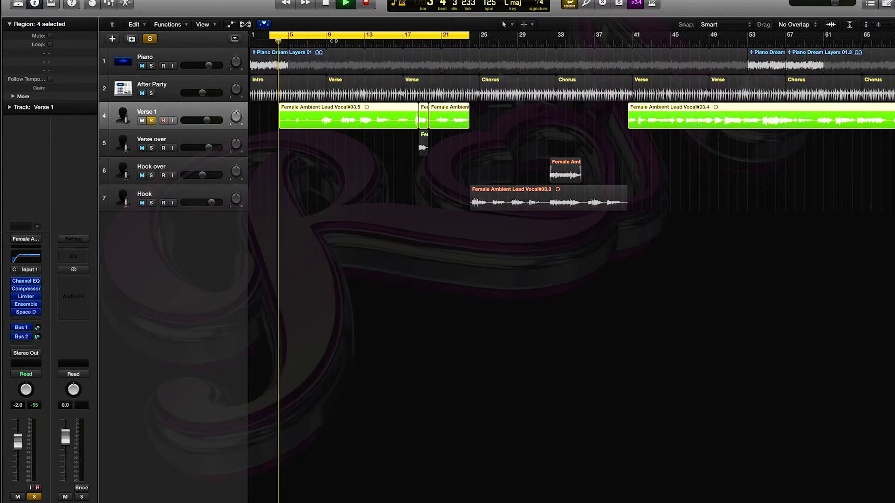
pyautogui.moveTo(207, 120); pyautogui.dragTo(205, 120)
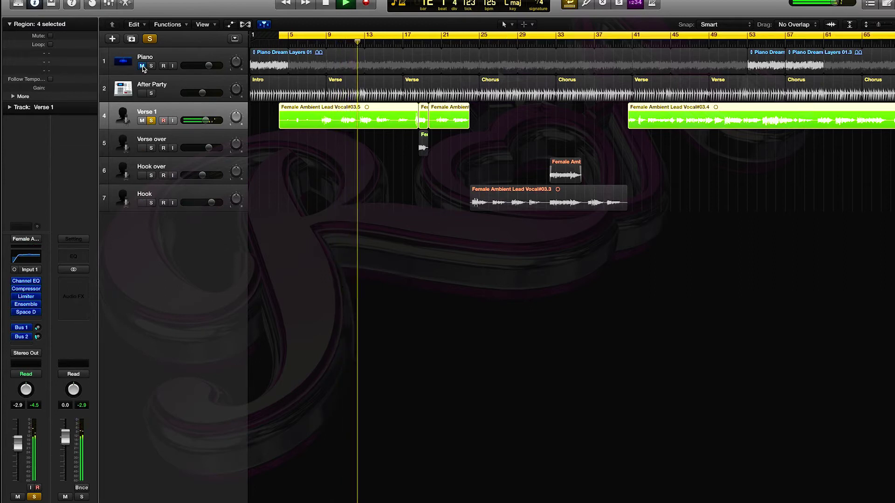
pyautogui.click(151, 66)
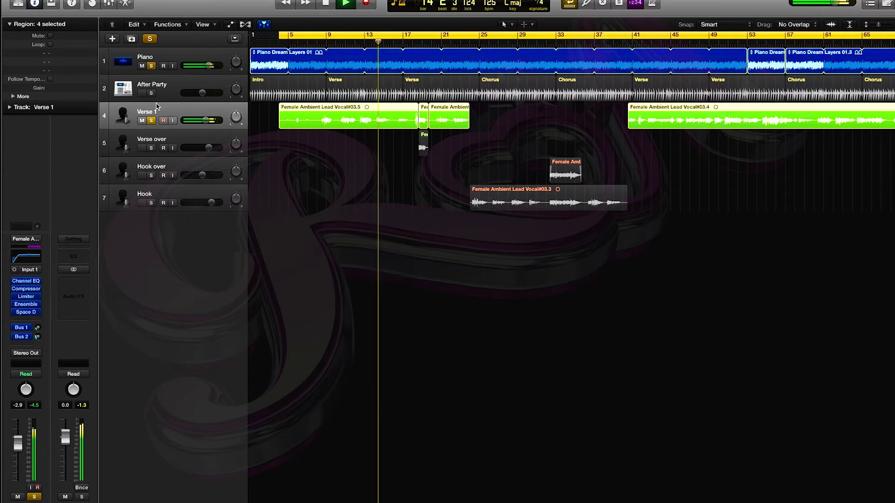
pyautogui.press('space')
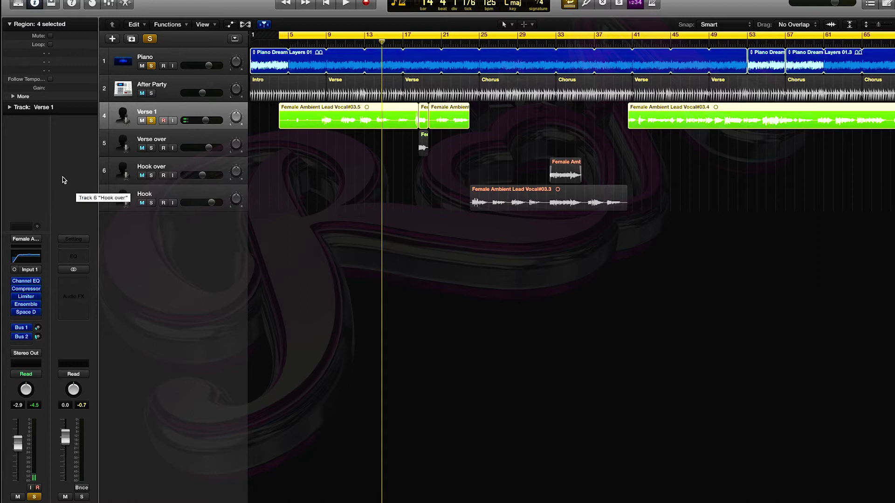
# Load Voice > Telephone Vocal onto Verse 1, unsolo Piano, and play the loop again
pyautogui.press('y')
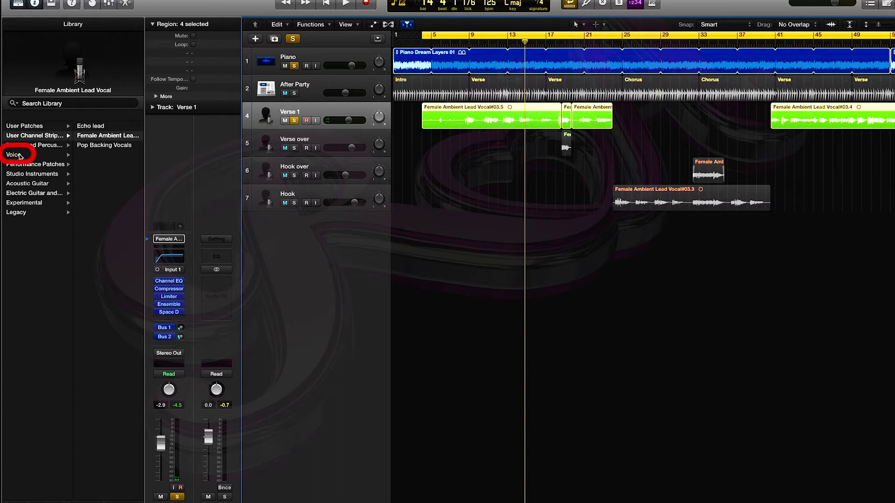
pyautogui.click(20, 156)
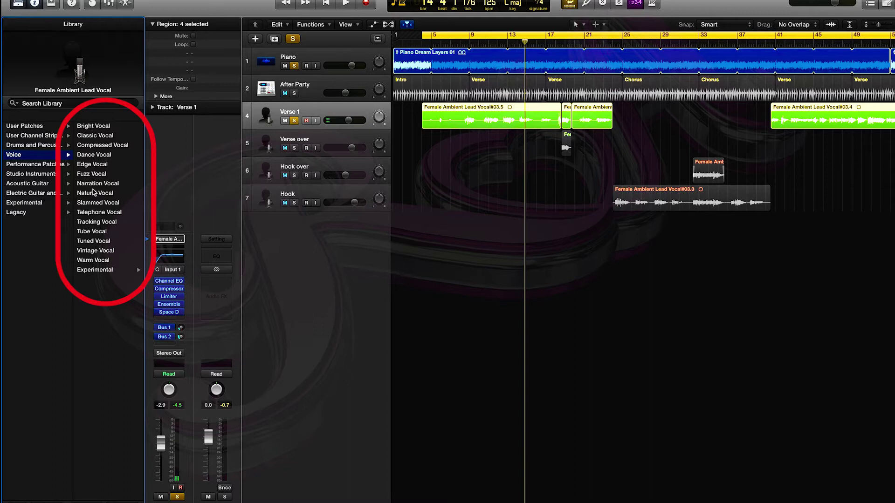
pyautogui.click(127, 217)
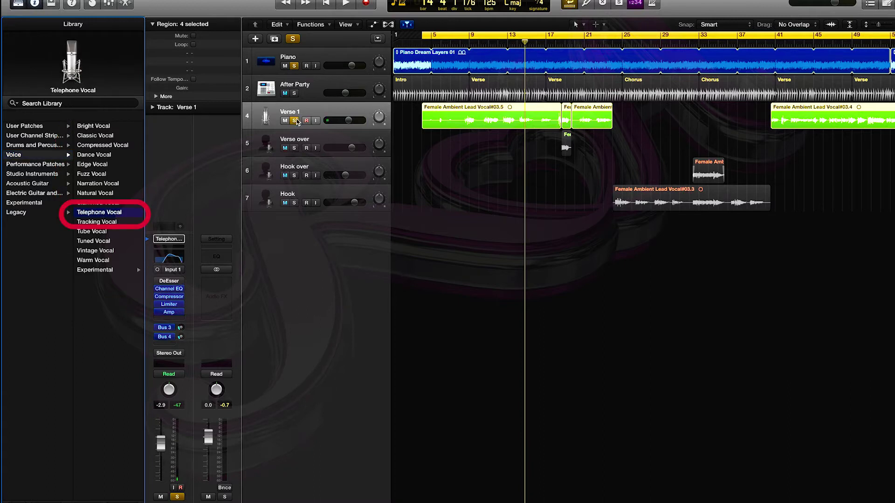
pyautogui.click(295, 65)
pyautogui.press('space')
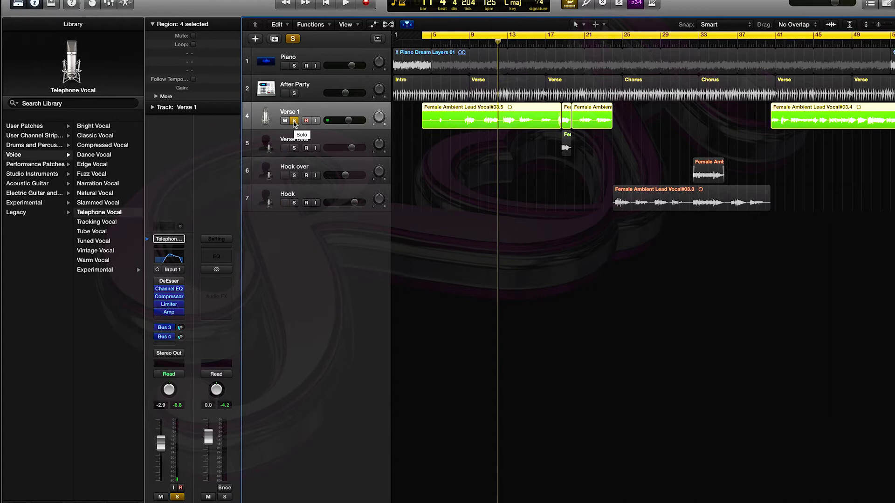
# Re-solo Verse 1 and set the cycle loop to bars 9 to 17
pyautogui.click(294, 121)
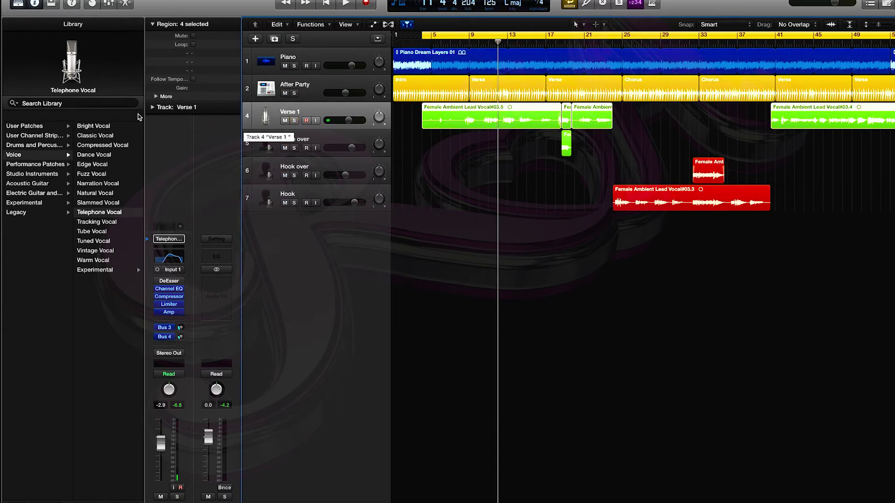
pyautogui.click(294, 121)
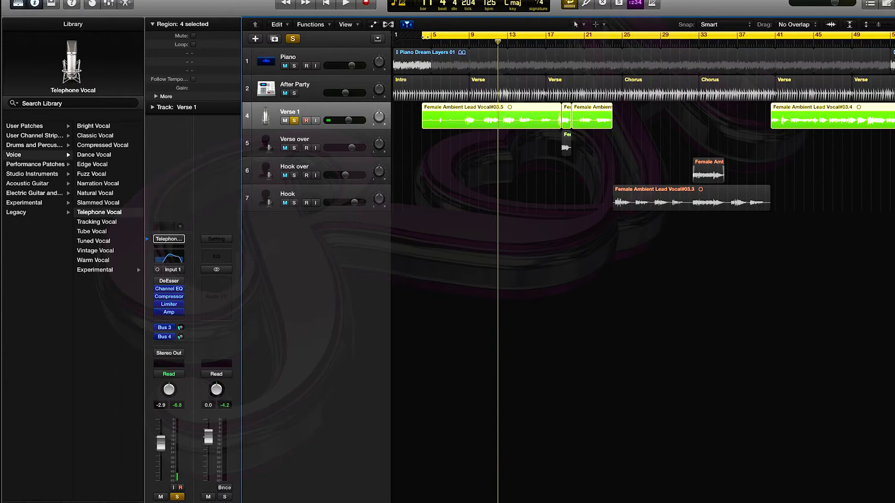
pyautogui.moveTo(460, 36); pyautogui.dragTo(555, 32)
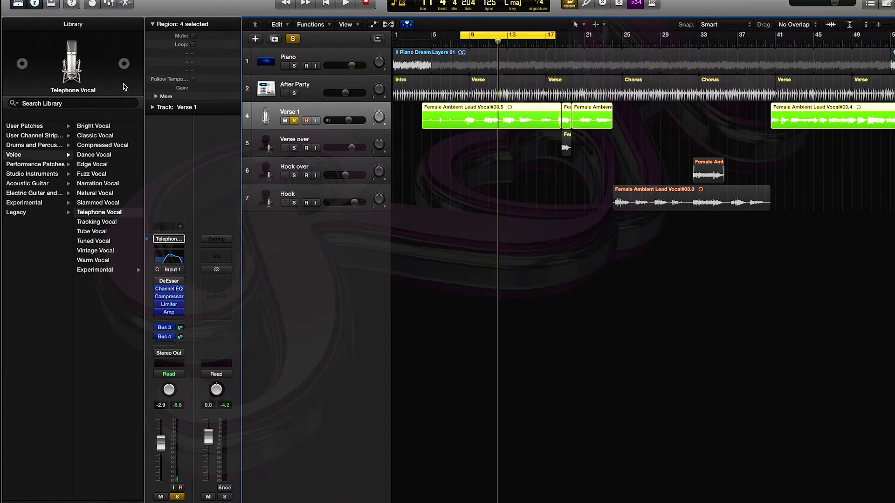
# Audition Bright, Classic, Compressed and Dance Vocal on Verse 1 over the loop
pyautogui.click(87, 127)
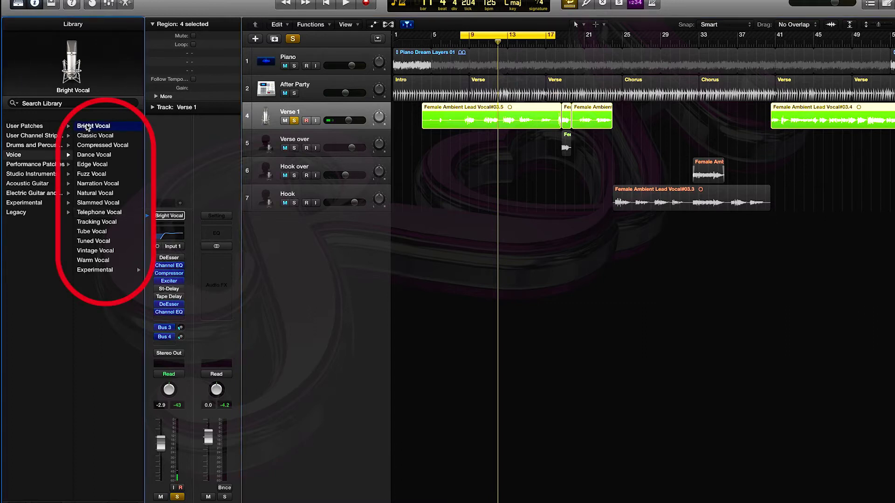
pyautogui.press('space')
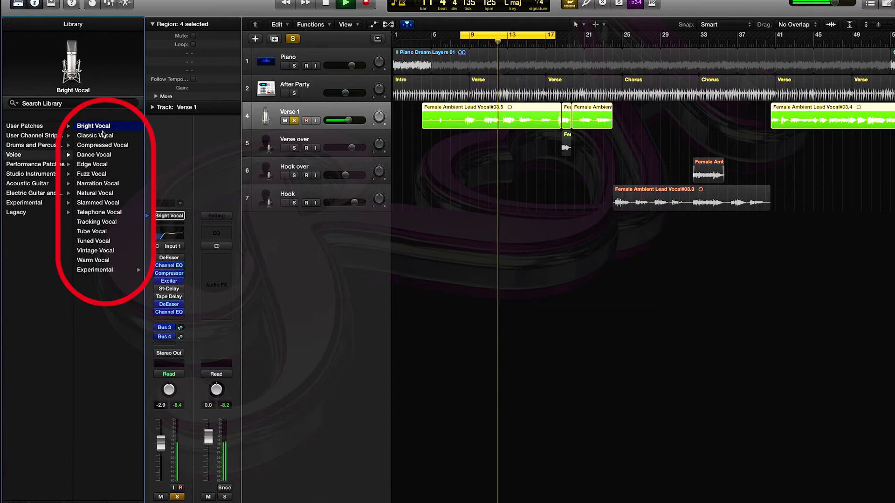
pyautogui.press('space')
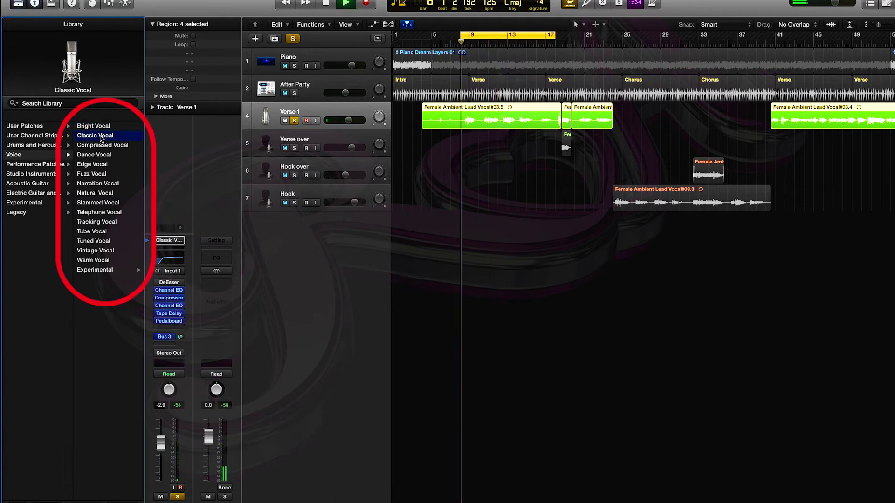
pyautogui.press('space')
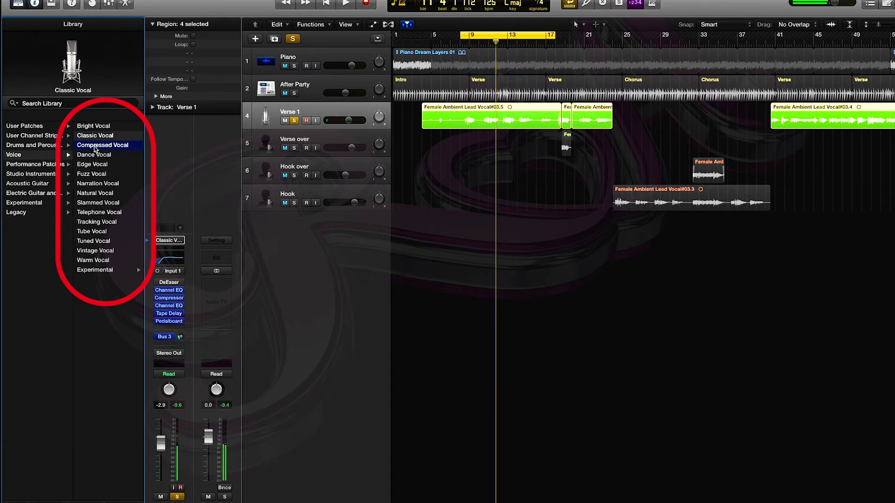
pyautogui.click(95, 149)
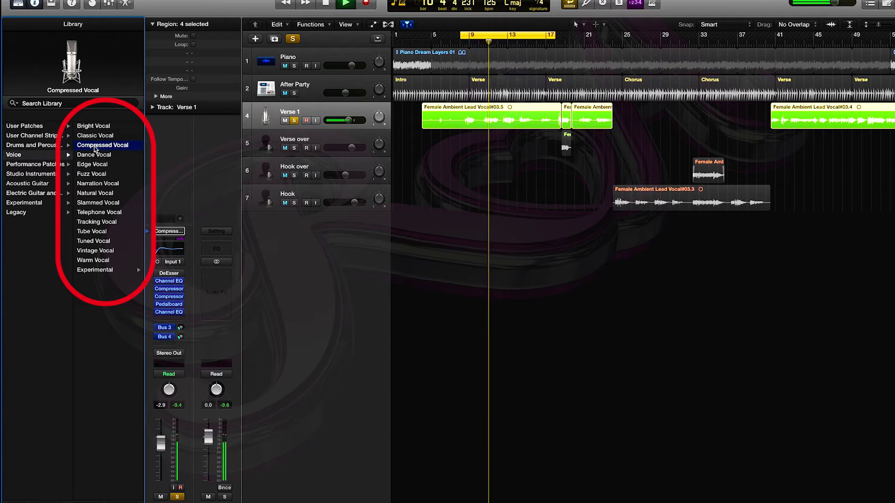
pyautogui.press('space')
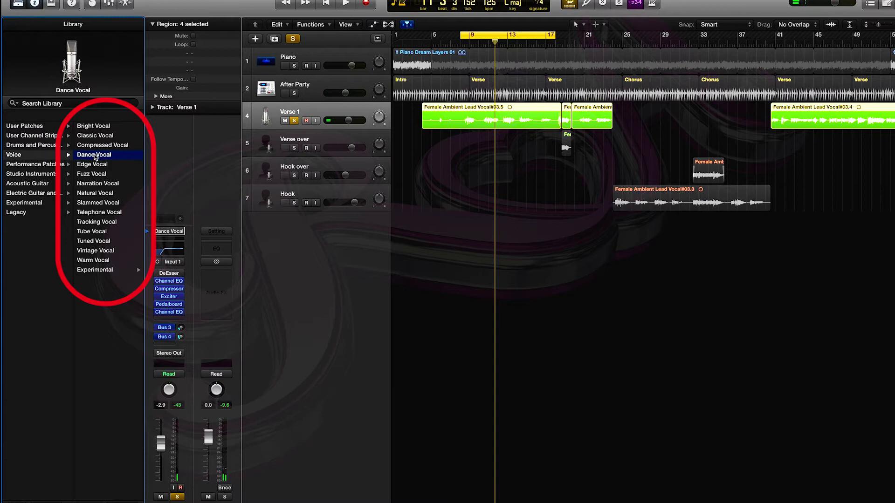
pyautogui.press('space')
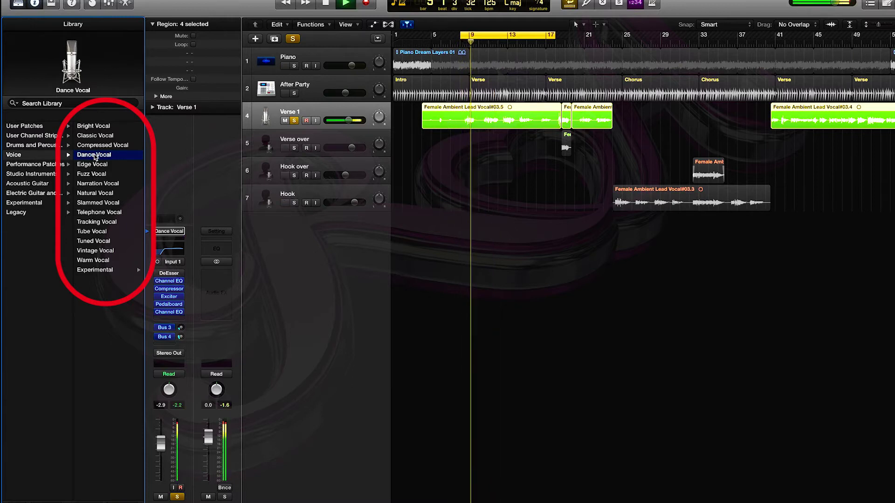
# Solo Piano, briefly solo After Party, then load Edge Vocal onto Verse 1
pyautogui.click(294, 67)
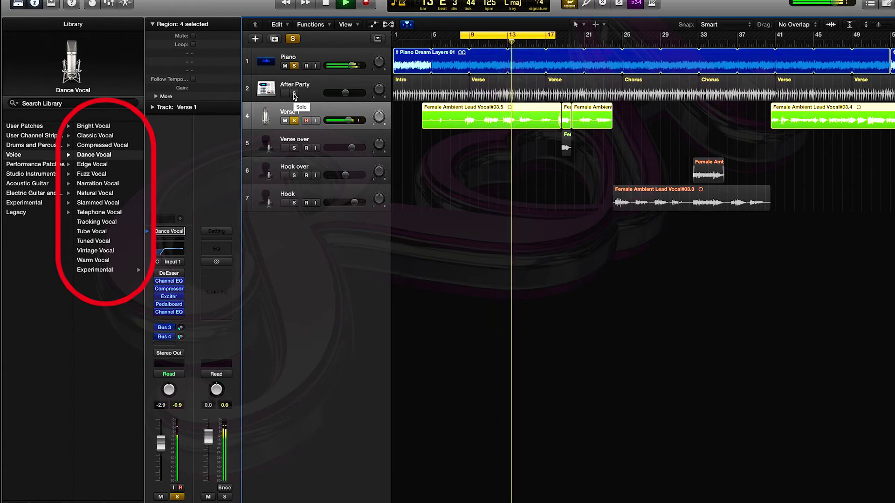
pyautogui.click(294, 93)
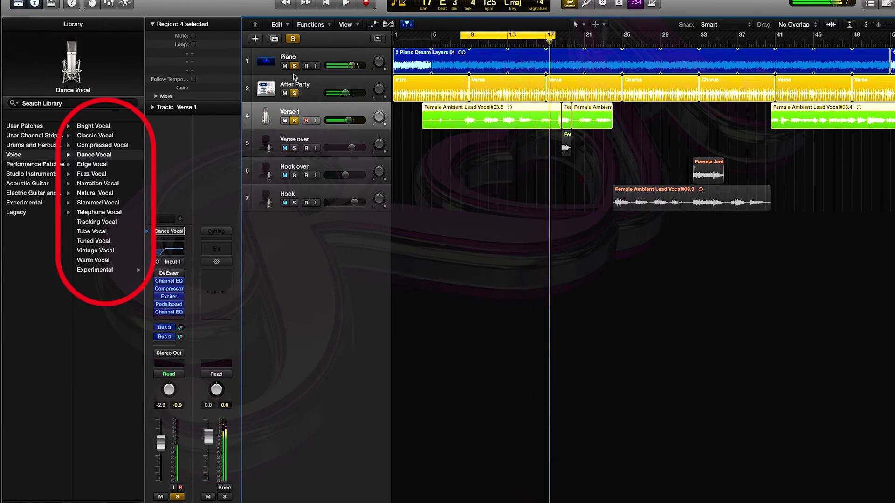
pyautogui.click(295, 93)
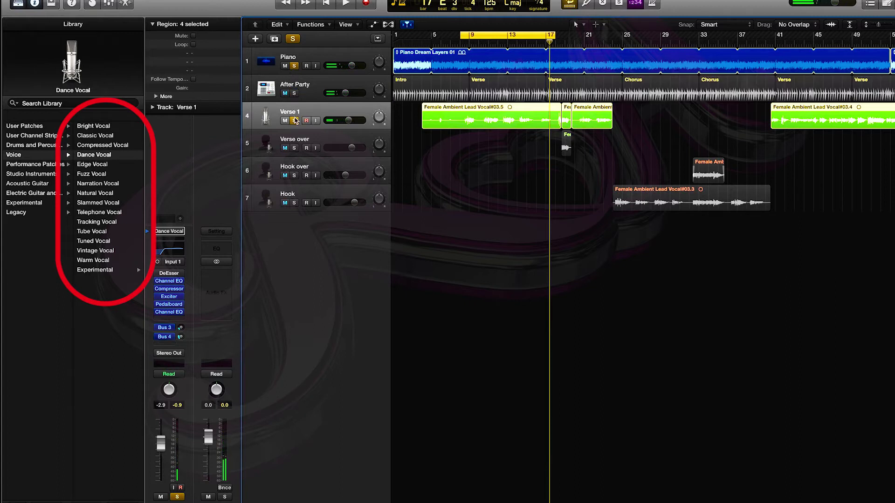
pyautogui.click(97, 165)
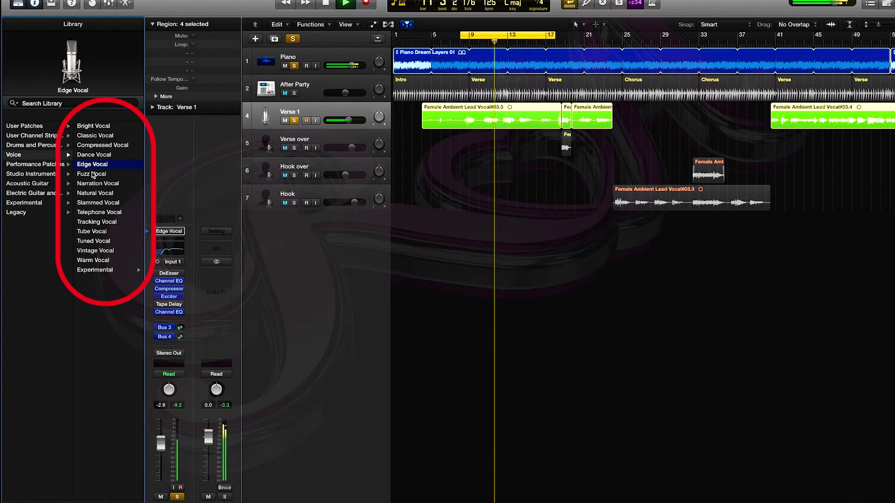
# Unsolo Piano, audition Fuzz Vocal on Verse 1, and start a new loop at bar 11
pyautogui.click(294, 65)
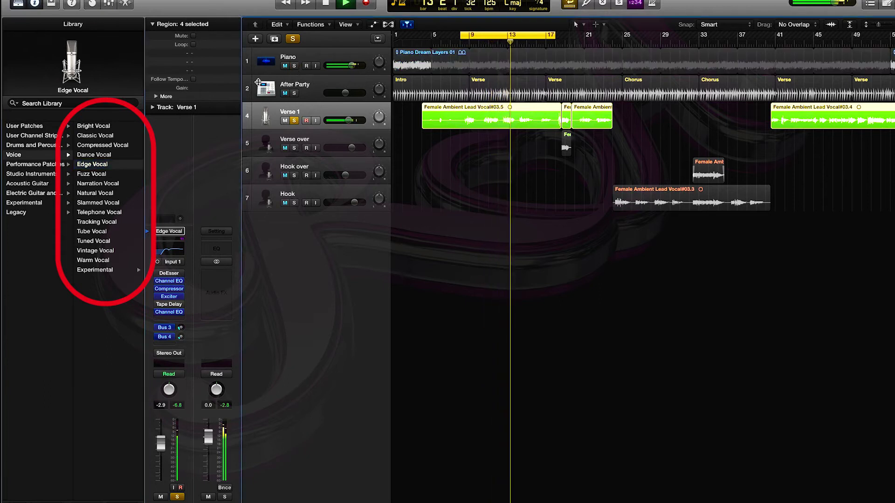
pyautogui.click(97, 174)
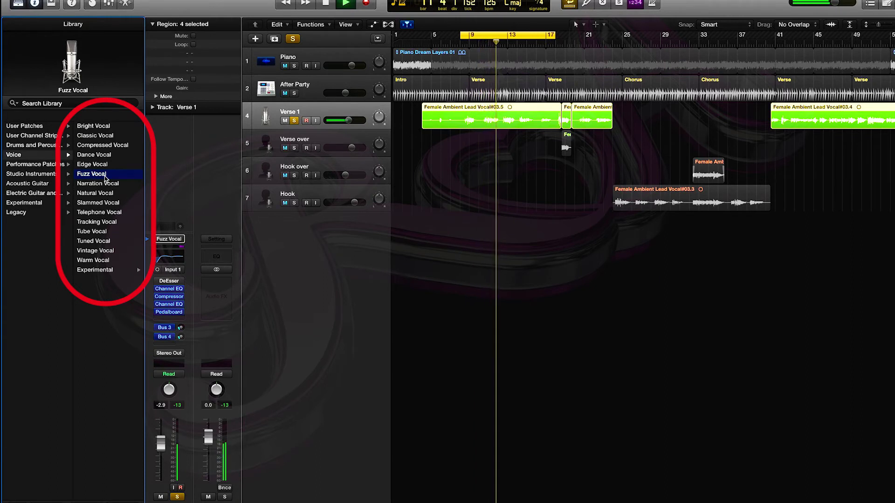
pyautogui.press('space')
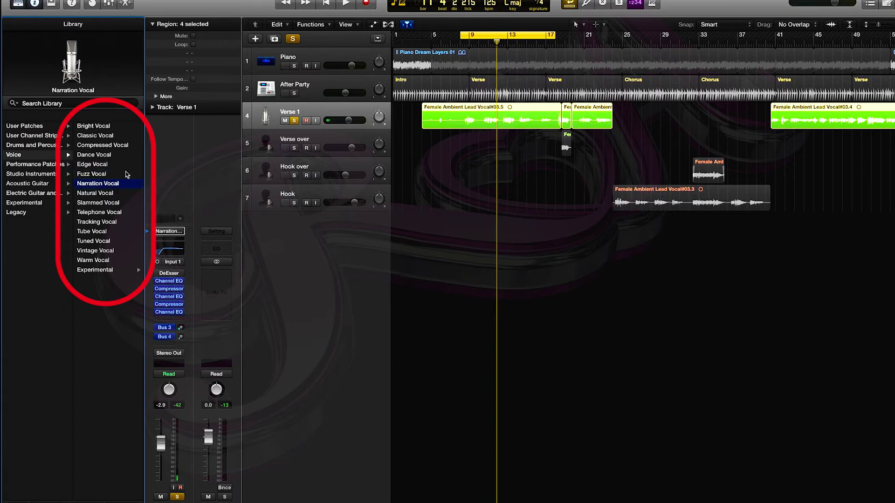
pyautogui.press('space')
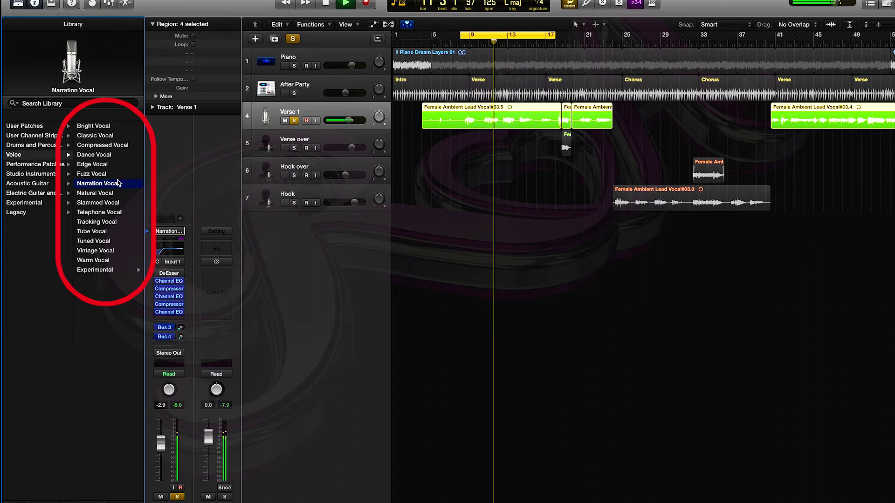
pyautogui.press('space')
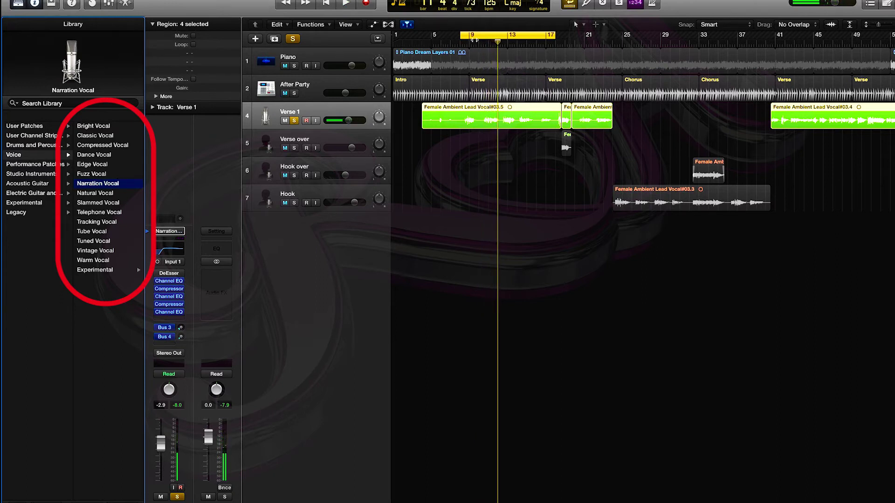
pyautogui.click(487, 36)
pyautogui.moveTo(490, 36); pyautogui.dragTo(485, 35)
# Try Natural Vocal and Slammed Vocal on Verse 1, shifting the loop one beat later
pyautogui.click(102, 196)
pyautogui.press('space')
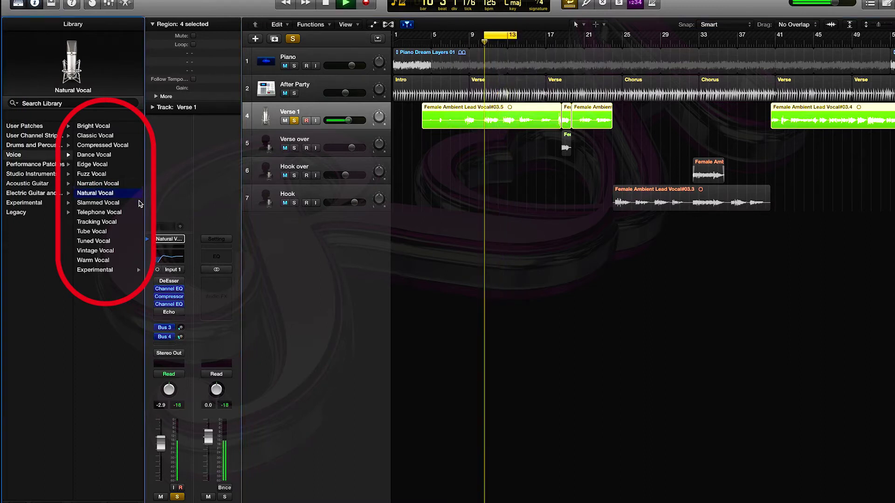
pyautogui.click(109, 202)
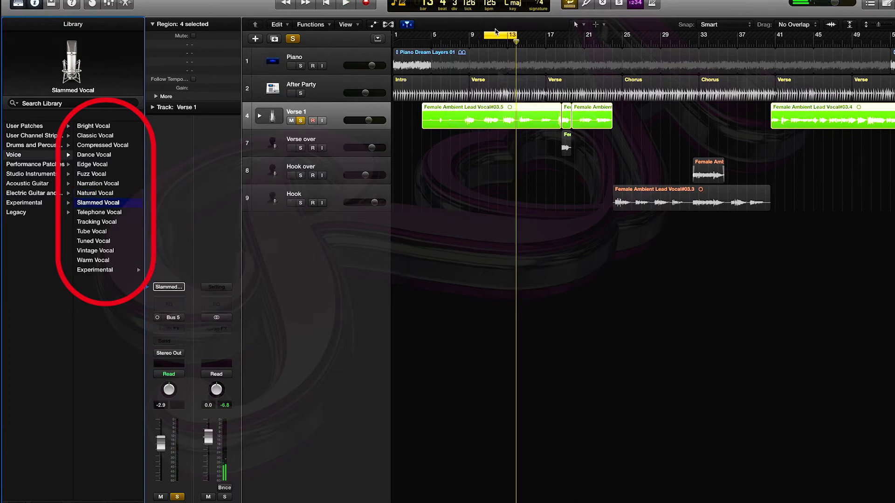
pyautogui.moveTo(494, 34)
pyautogui.mouseDown()
pyautogui.moveTo(509, 35)
pyautogui.moveTo(505, 44)
pyautogui.mouseUp()
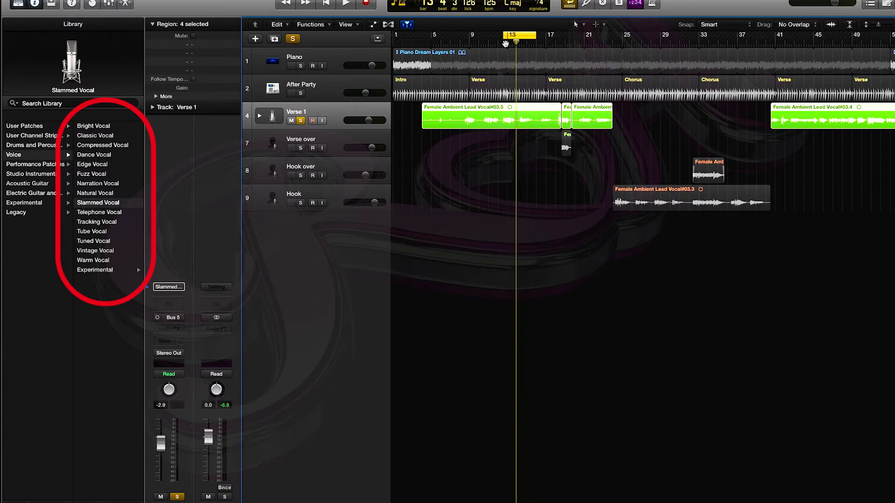
pyautogui.click(99, 213)
pyautogui.press('space')
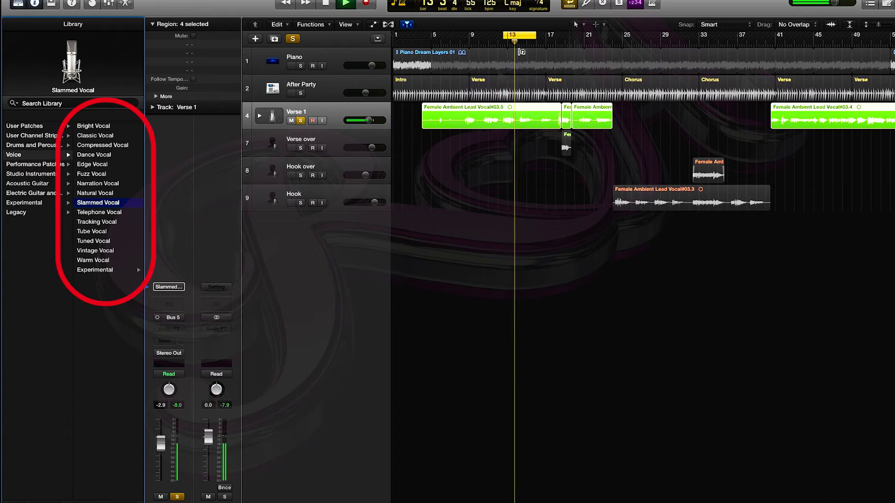
# Extend the loop two beats earlier and audition Telephone Vocal on Verse 1
pyautogui.moveTo(504, 35); pyautogui.dragTo(500, 37)
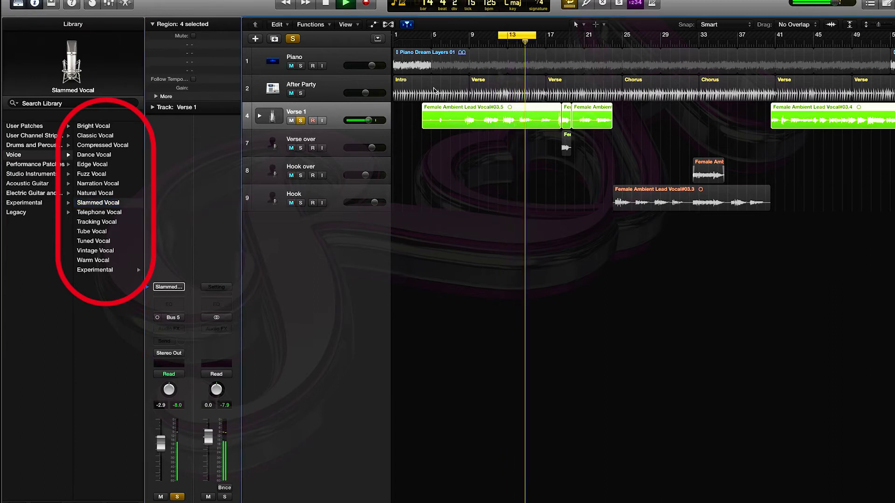
pyautogui.click(105, 213)
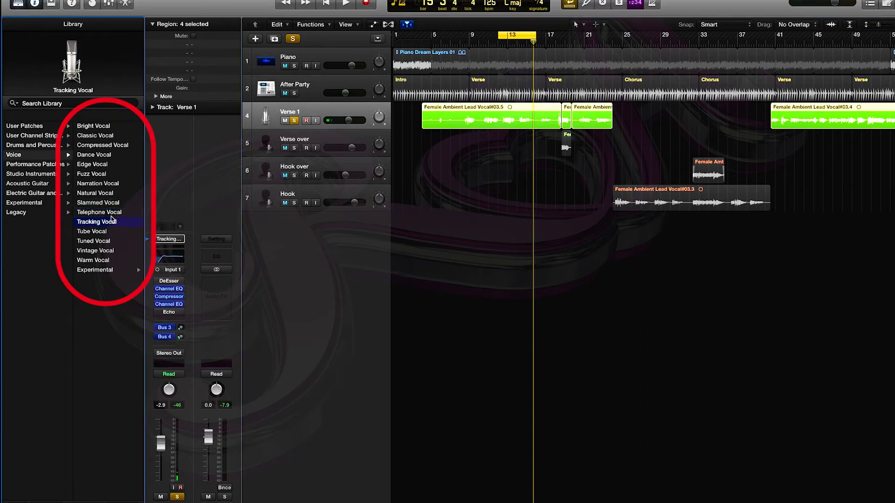
pyautogui.press('space')
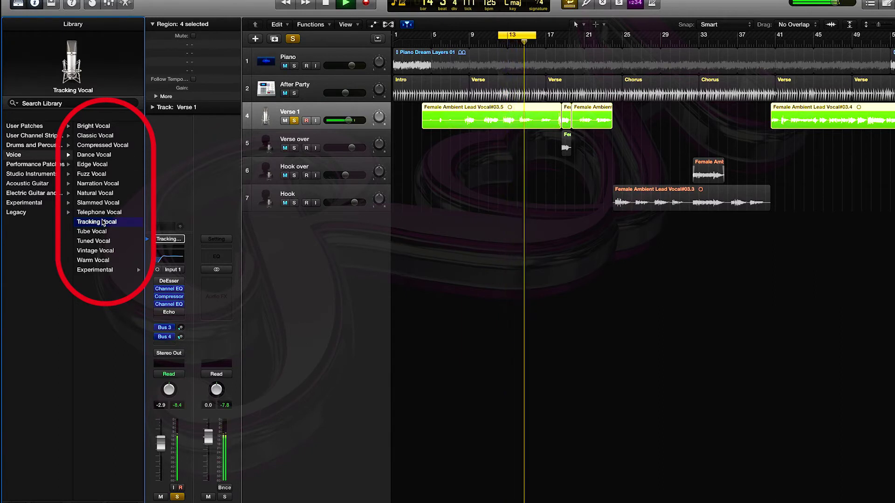
pyautogui.press('space')
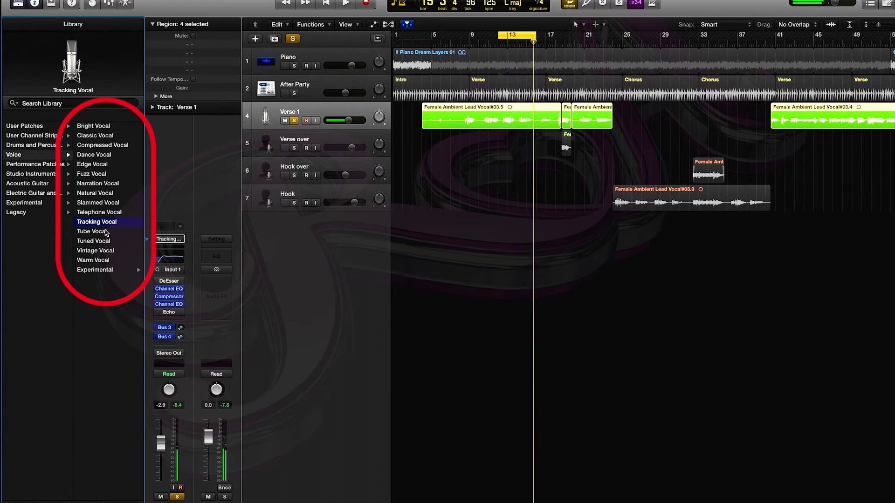
pyautogui.press('space')
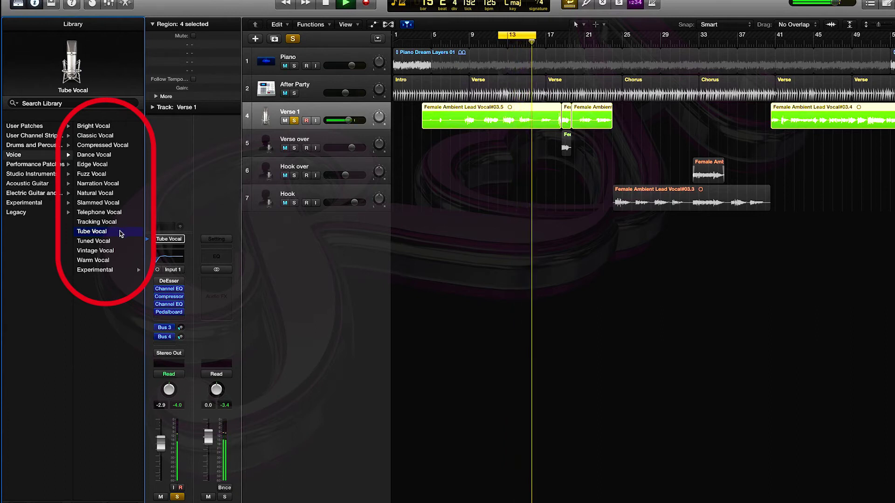
pyautogui.press('space')
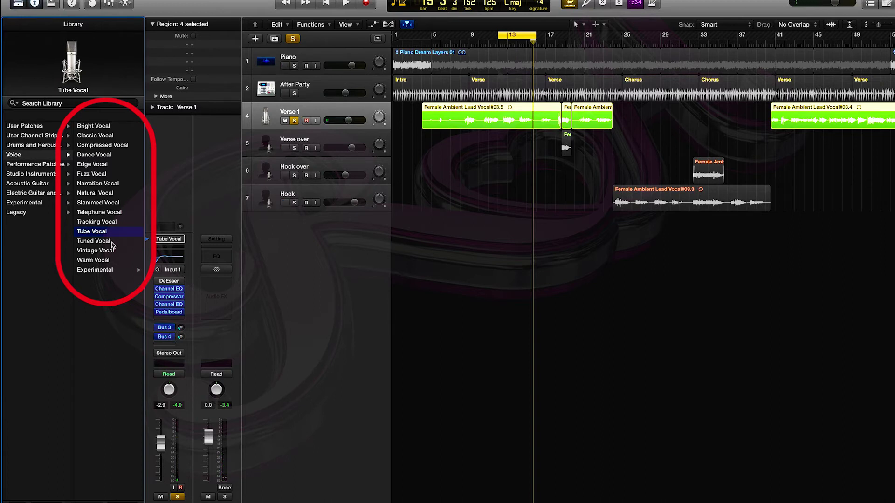
# Load Tuned Vocal onto Verse 1 and move the loop to bars 21–25
pyautogui.click(116, 241)
pyautogui.press('space')
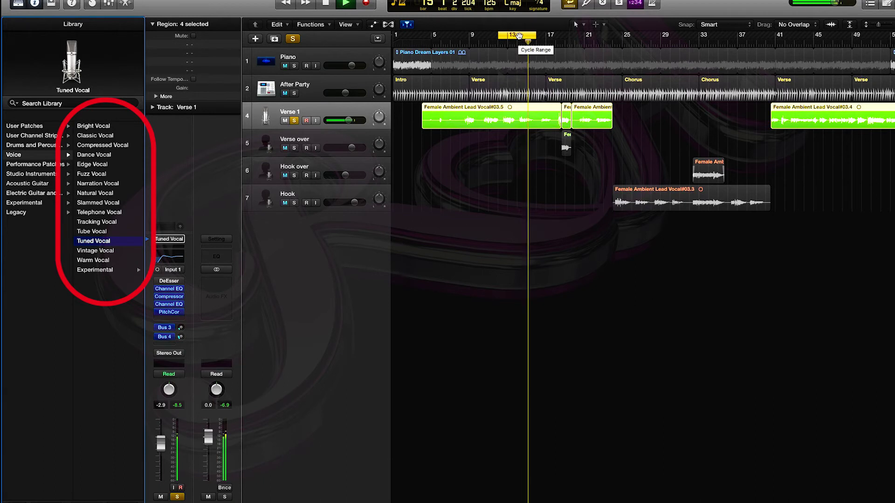
pyautogui.moveTo(519, 36); pyautogui.dragTo(601, 37)
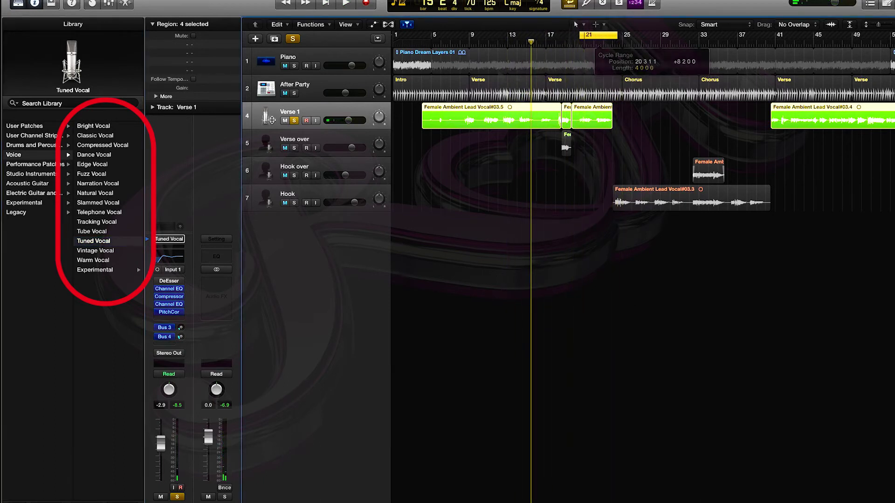
# Audition Vintage Vocal on Verse 1 with the loop start aligned to bar 21
pyautogui.click(95, 251)
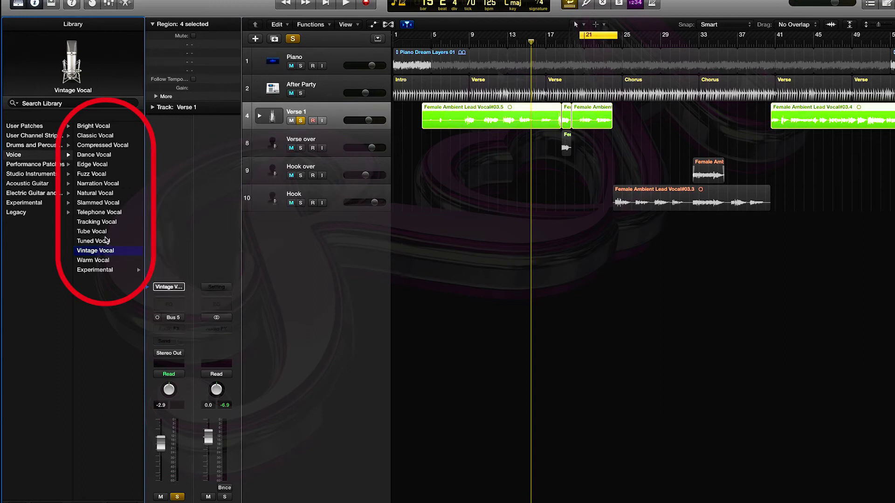
pyautogui.press('space')
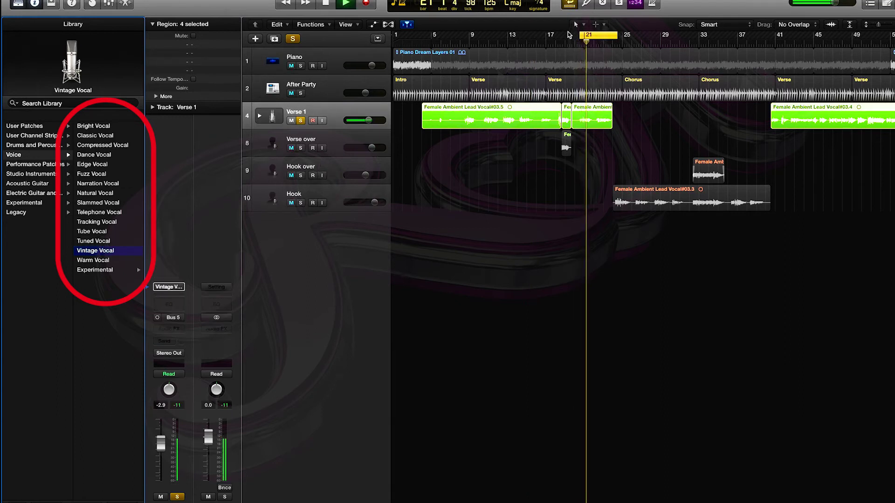
pyautogui.moveTo(579, 35); pyautogui.dragTo(575, 35)
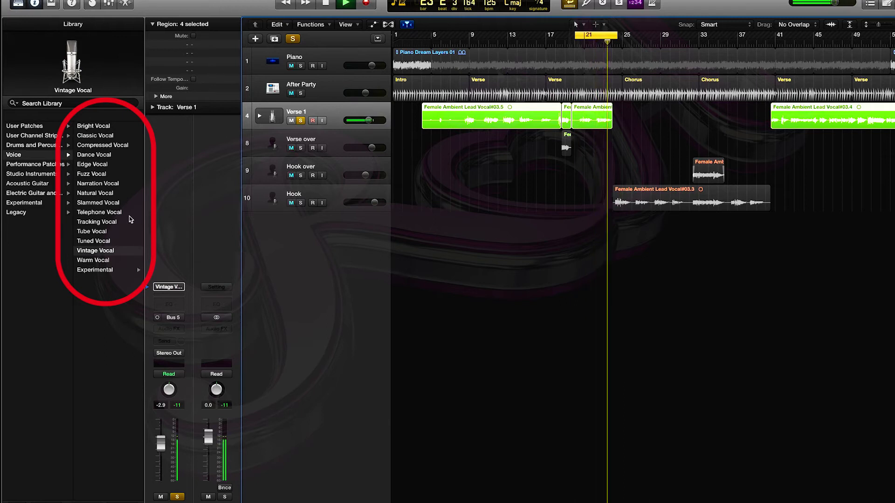
pyautogui.press('space')
# Audition Warm Vocal on Verse 1, then show the Experimental voice patches
pyautogui.click(99, 260)
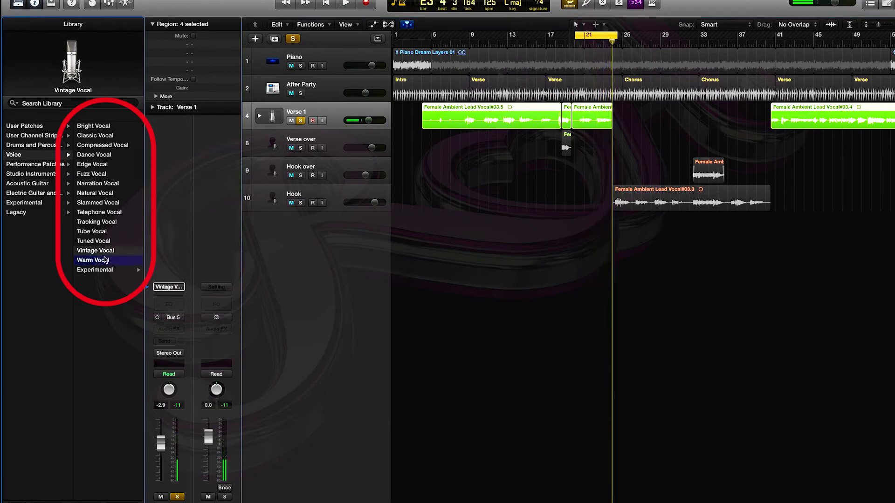
pyautogui.press('space')
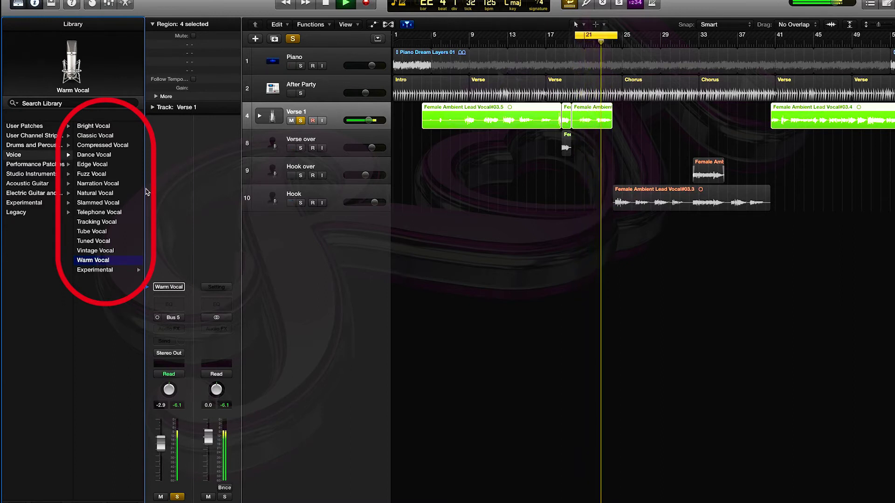
pyautogui.press('space')
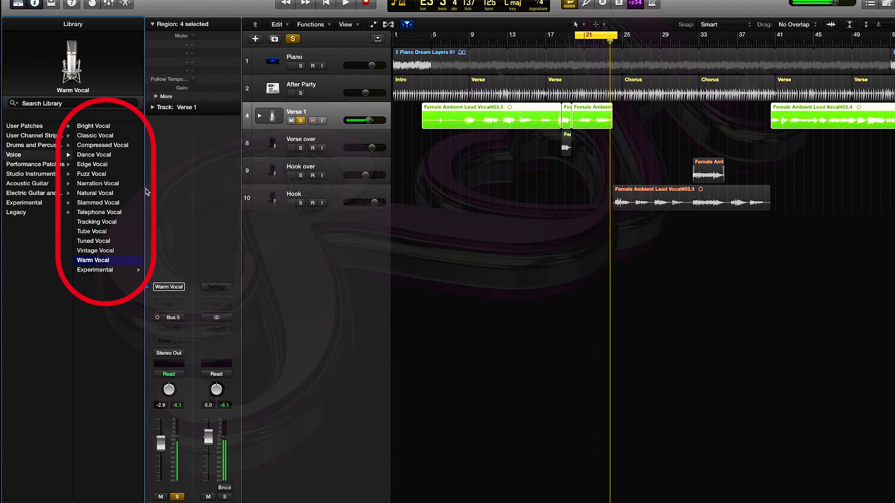
pyautogui.click(107, 270)
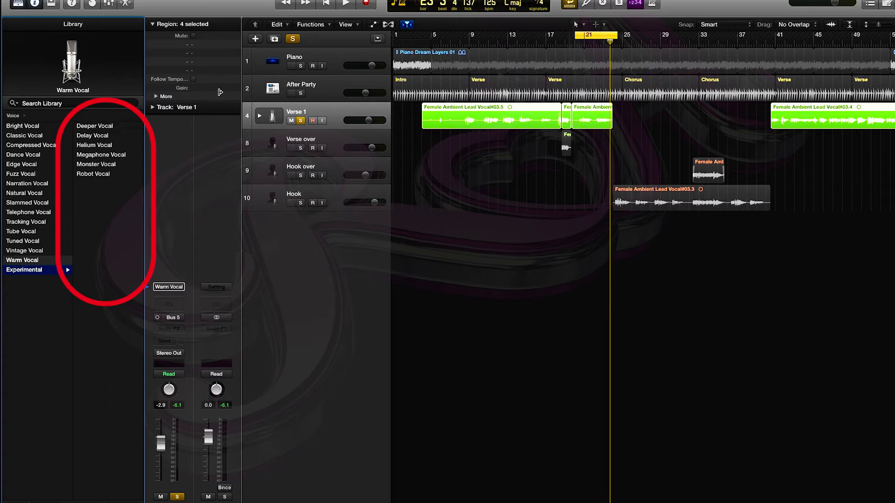
# Audition the Deeper Vocal and Delay Vocal patches on Verse 1
pyautogui.click(108, 129)
pyautogui.press('space')
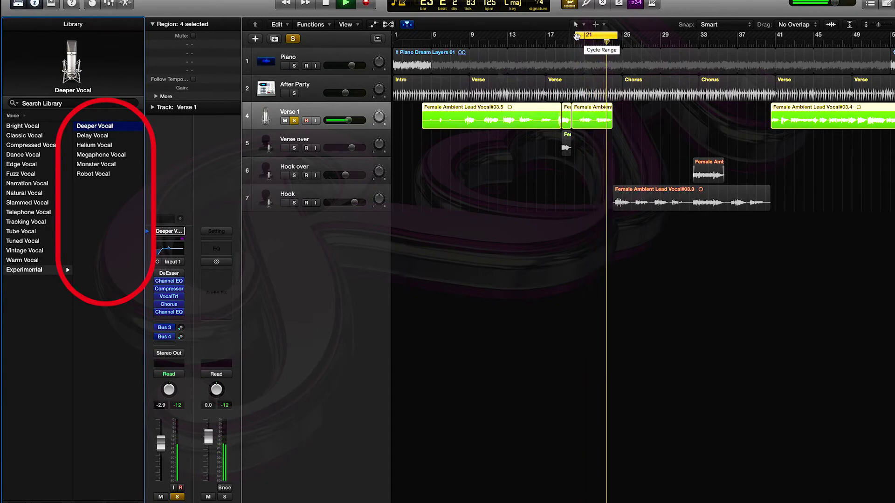
pyautogui.press('space')
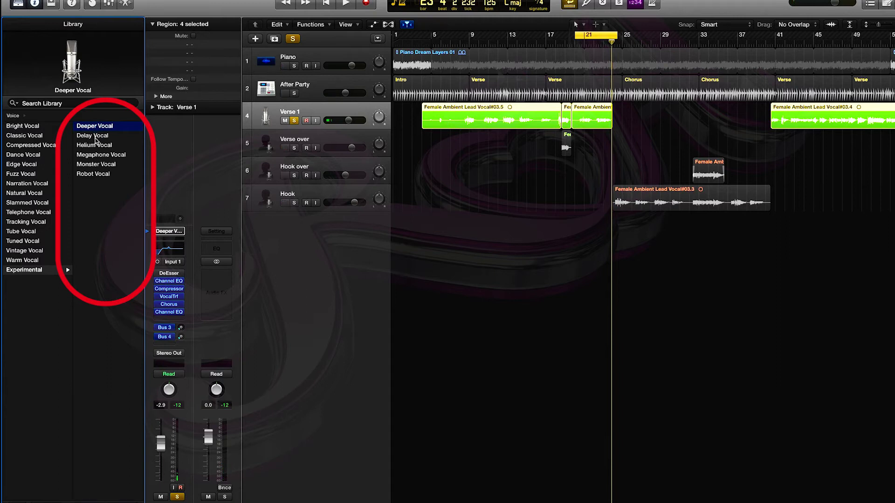
pyautogui.click(96, 137)
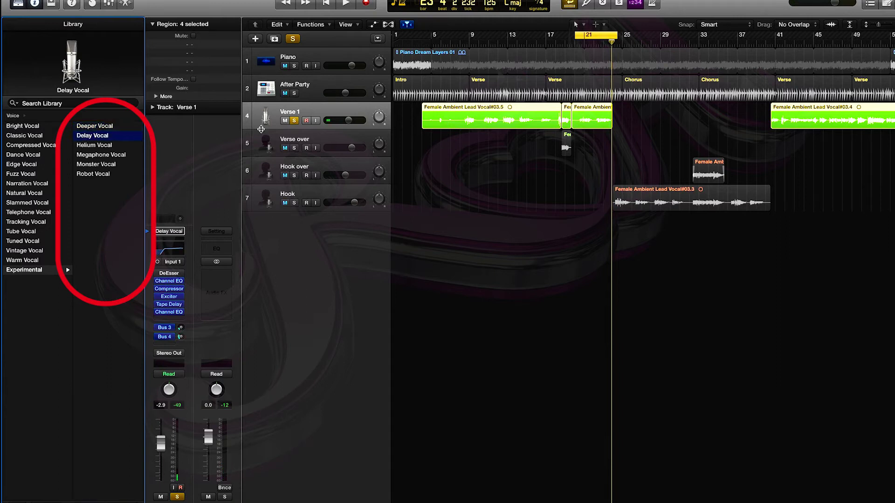
pyautogui.press('space')
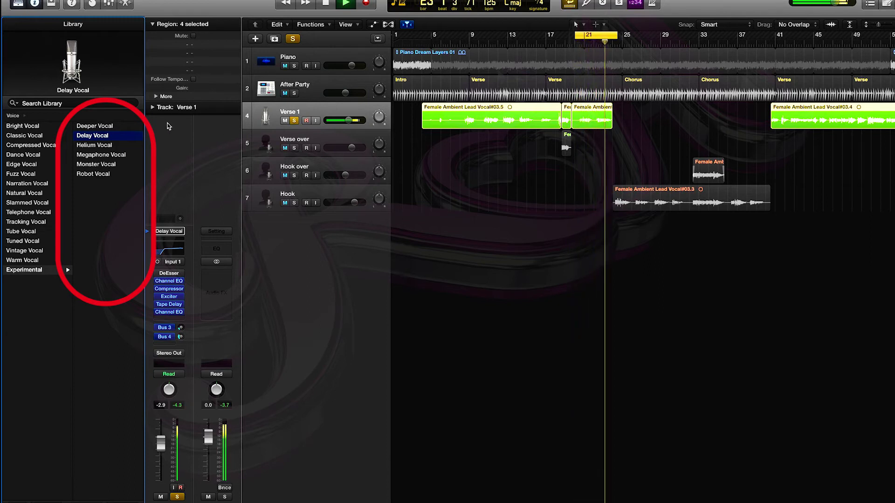
pyautogui.press('space')
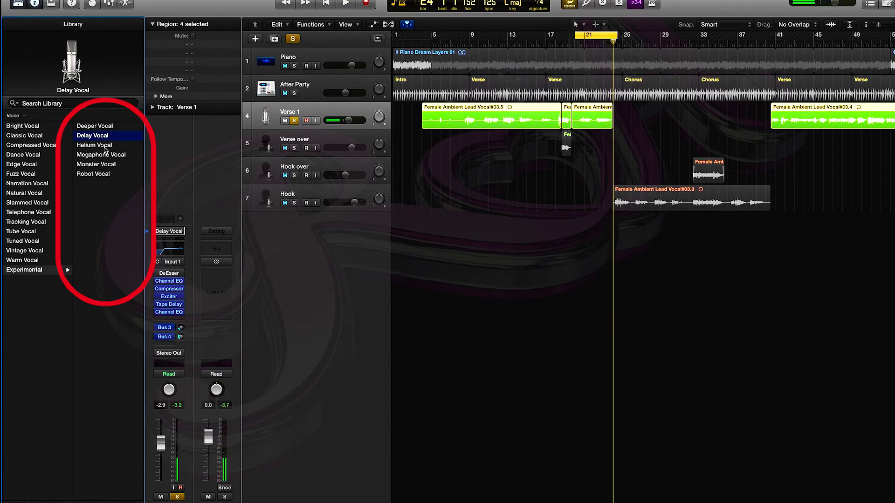
# Audition Helium Vocal and Megaphone Vocal, then settle on Monster Vocal for Verse 1
pyautogui.click(105, 146)
pyautogui.press('space')
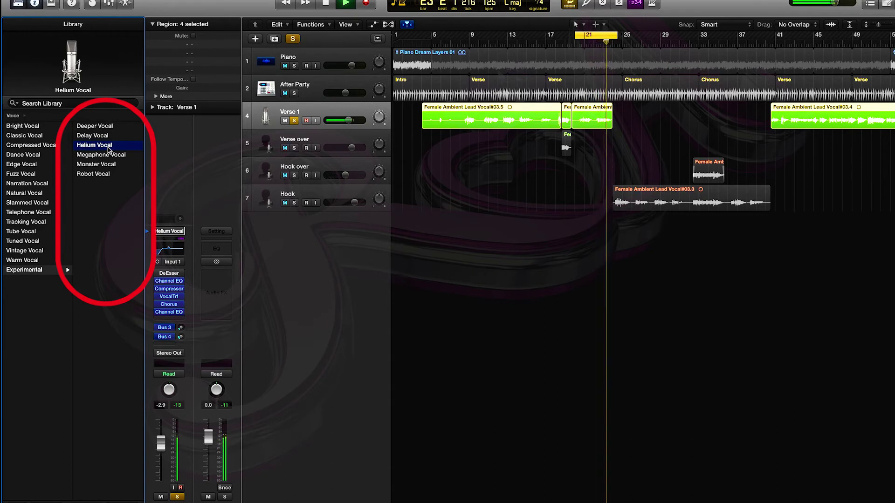
pyautogui.press('space')
pyautogui.click(110, 155)
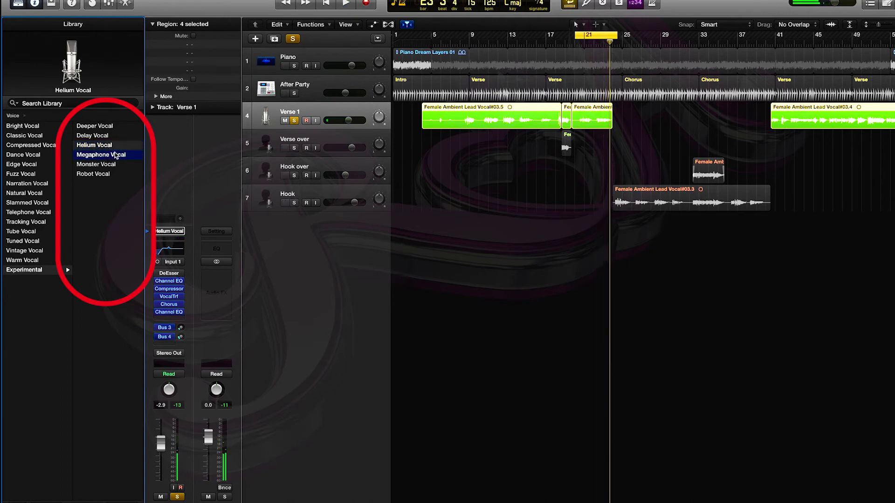
pyautogui.press('space')
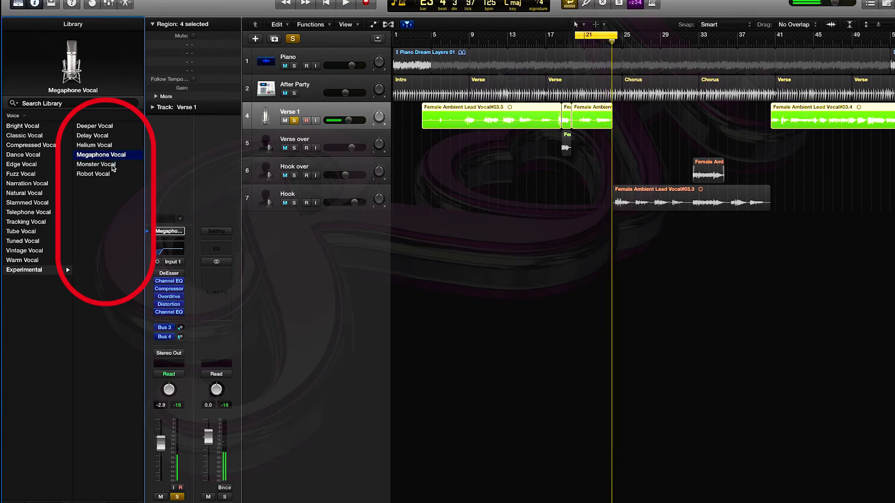
pyautogui.click(112, 165)
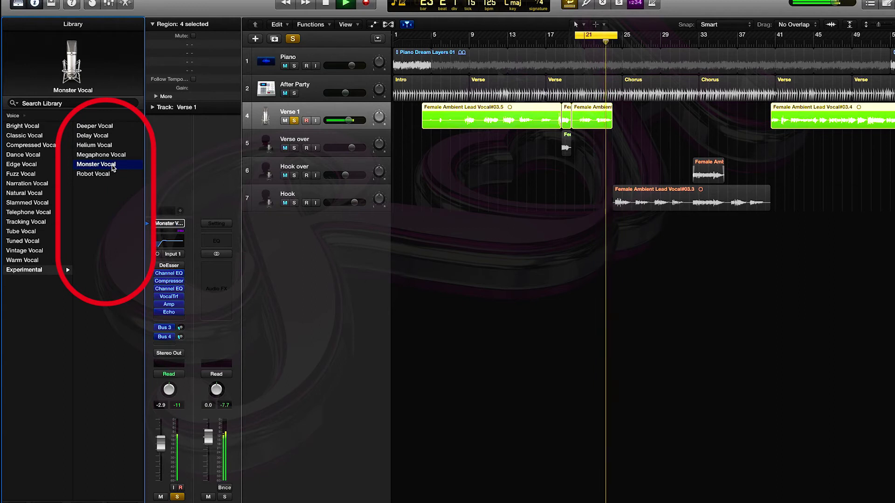
pyautogui.press('space')
# Load Experimental Robot Vocal onto Verse 1 and play the cycle once through
pyautogui.click(111, 174)
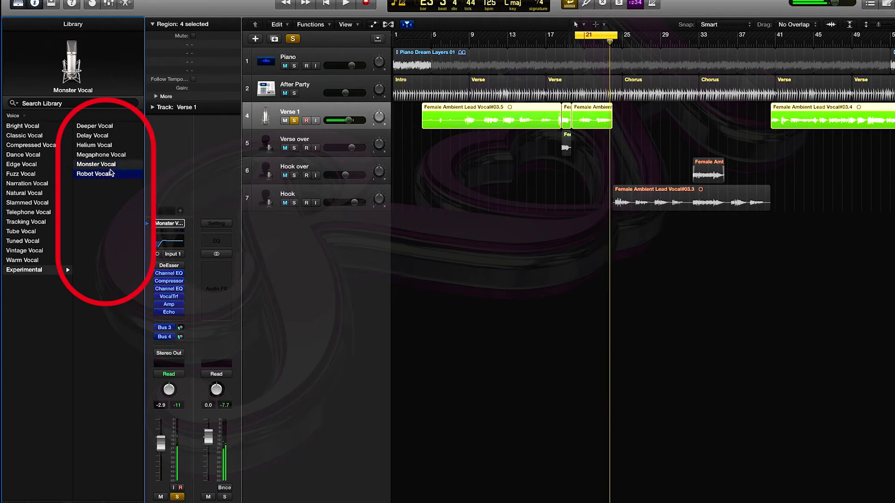
pyautogui.press('space')
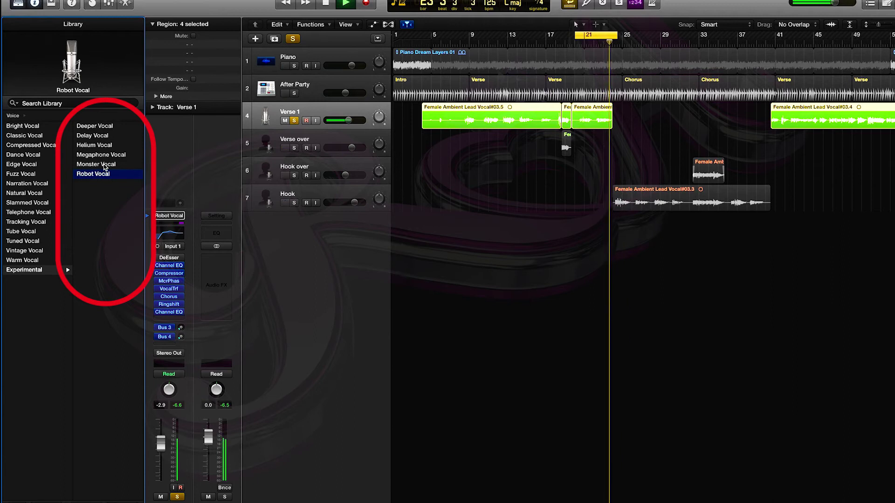
pyautogui.press('space')
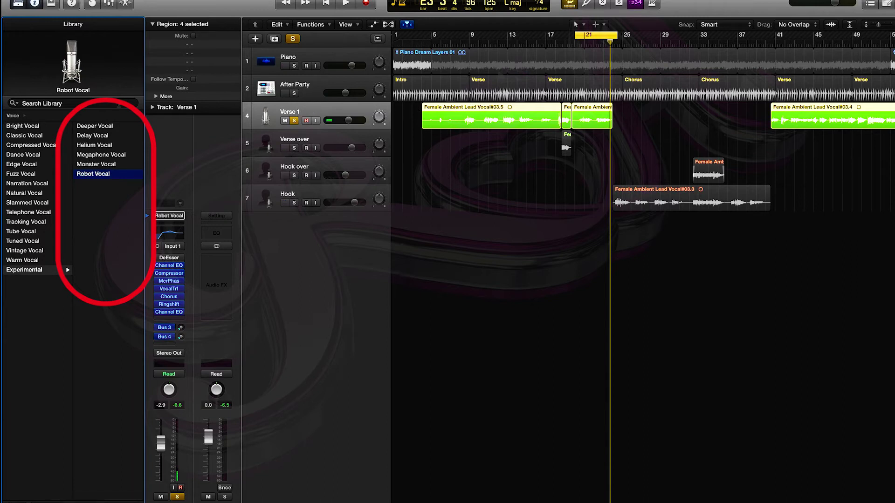
# Put Dance Vocal back on Verse 1, select Verse over, and start the cycle at bar 17
pyautogui.click(18, 155)
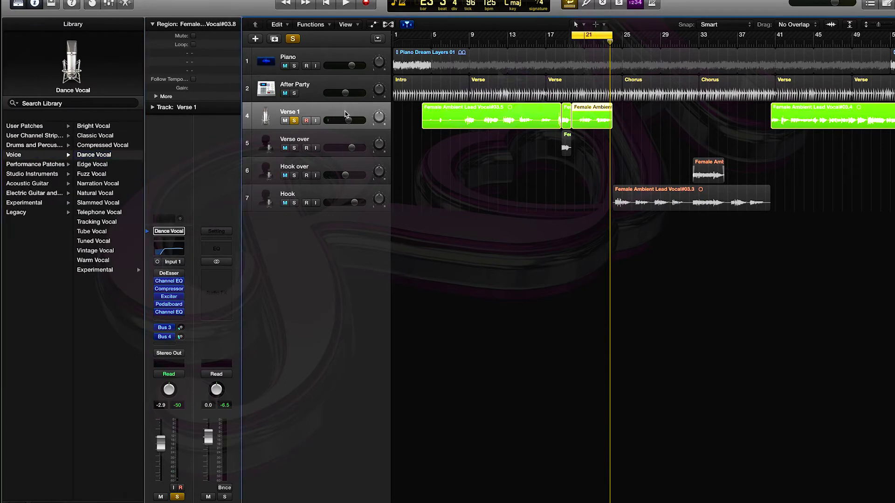
pyautogui.click(299, 142)
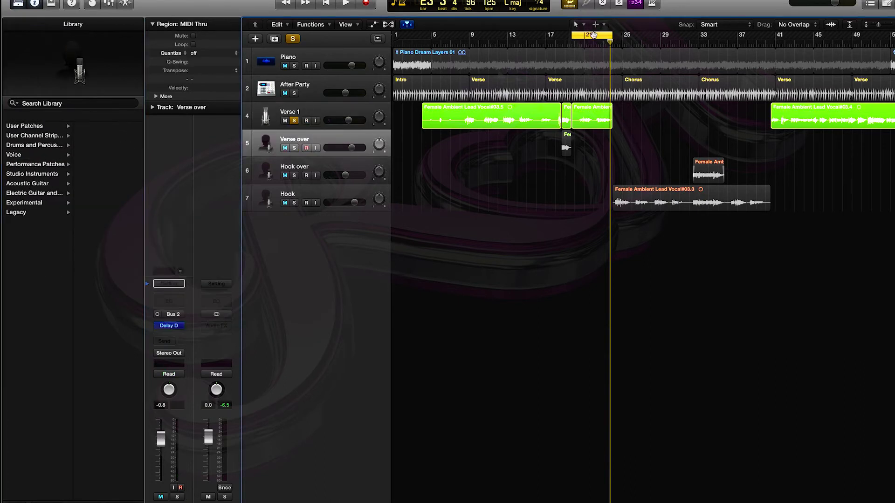
pyautogui.moveTo(585, 36); pyautogui.dragTo(563, 37)
# Play from bar 17, solo Verse over, and fit the cycle to its short region
pyautogui.press('space')
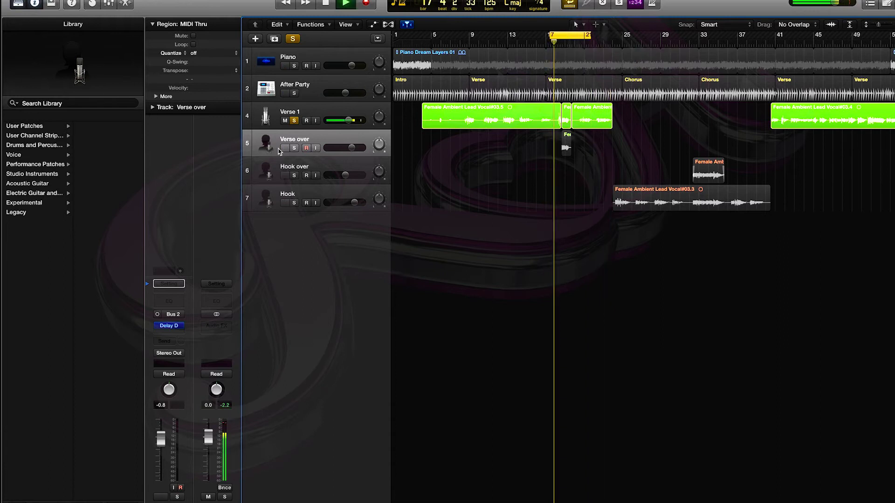
pyautogui.press('s')
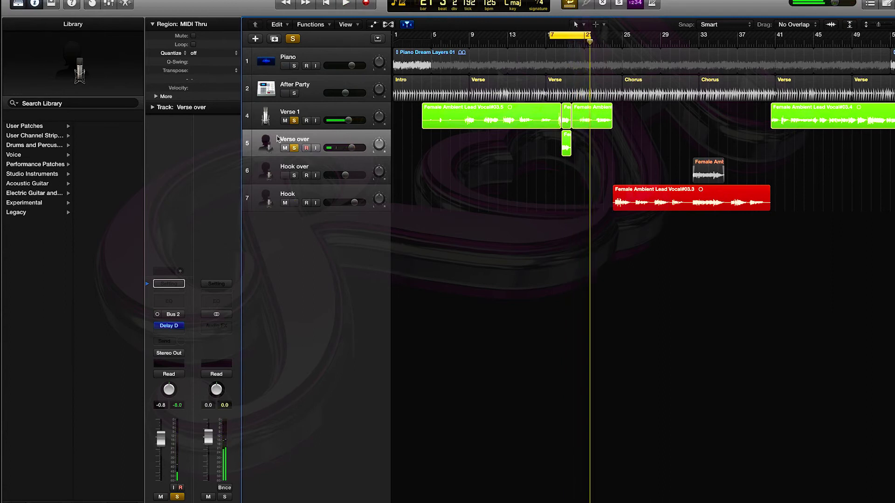
pyautogui.press('super+u')
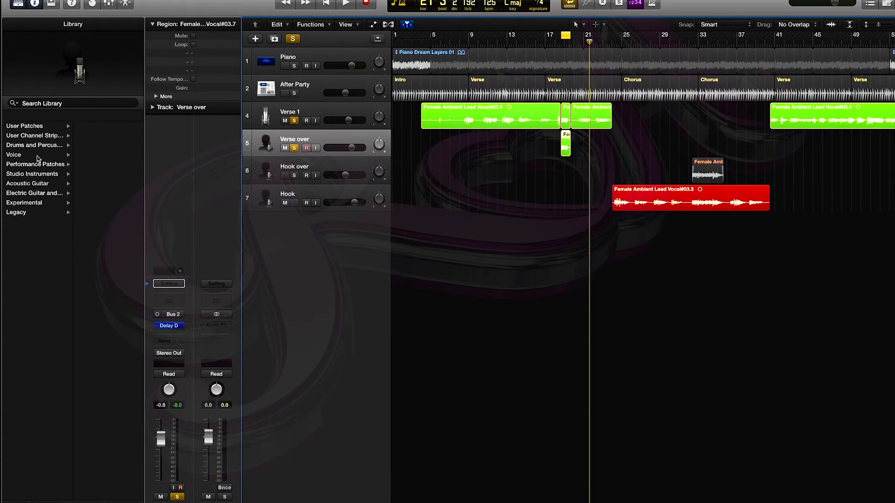
# Load the Voice > Experimental > Monster Vocal patch onto the Verse over track
pyautogui.click(37, 156)
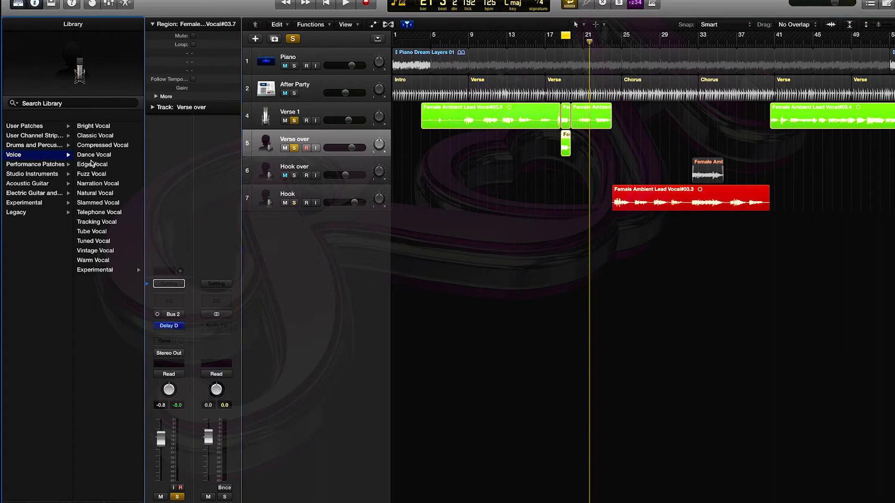
pyautogui.click(109, 270)
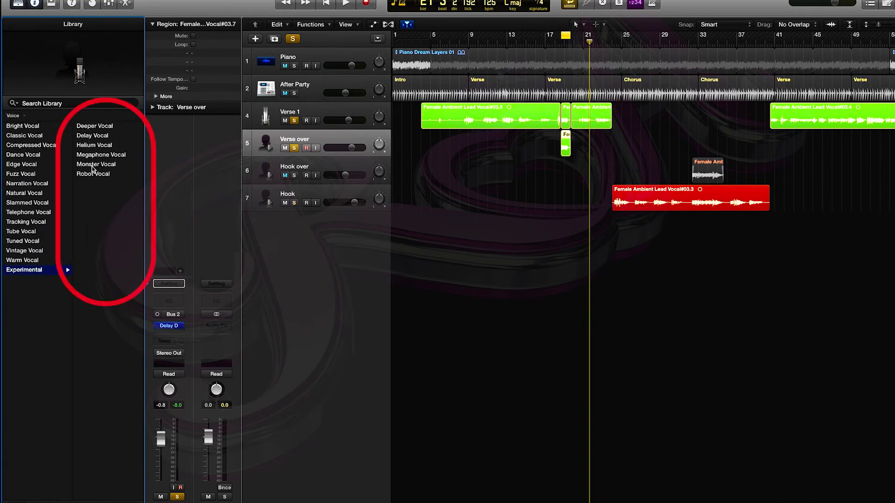
pyautogui.click(96, 164)
# Audition the cycle, solo Hook over, and move the cycle to bars 24–28
pyautogui.press('space')
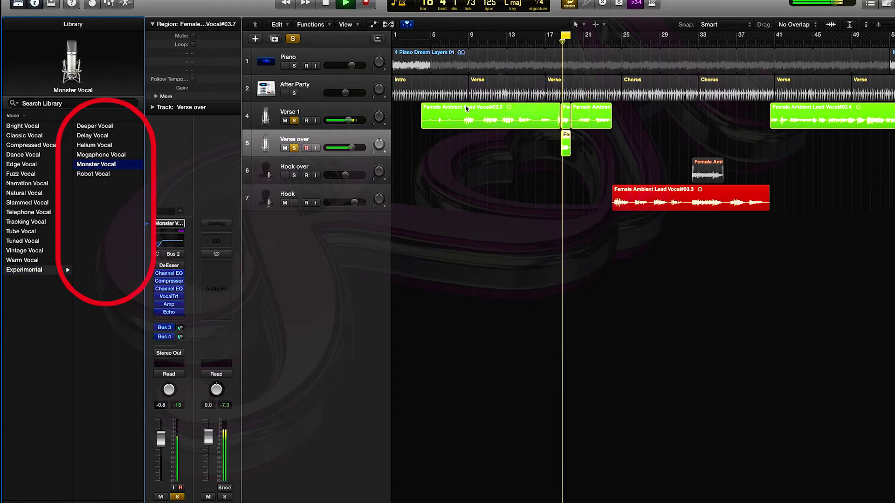
pyautogui.moveTo(547, 35); pyautogui.dragTo(579, 36)
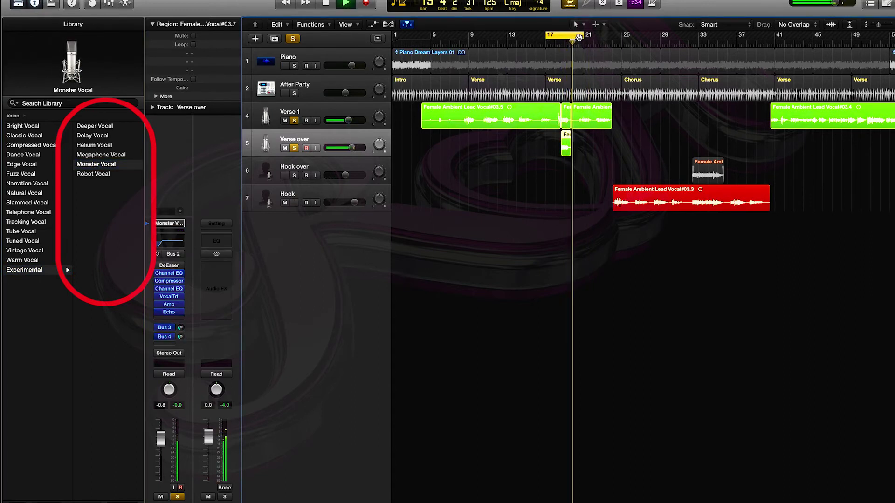
pyautogui.press('space')
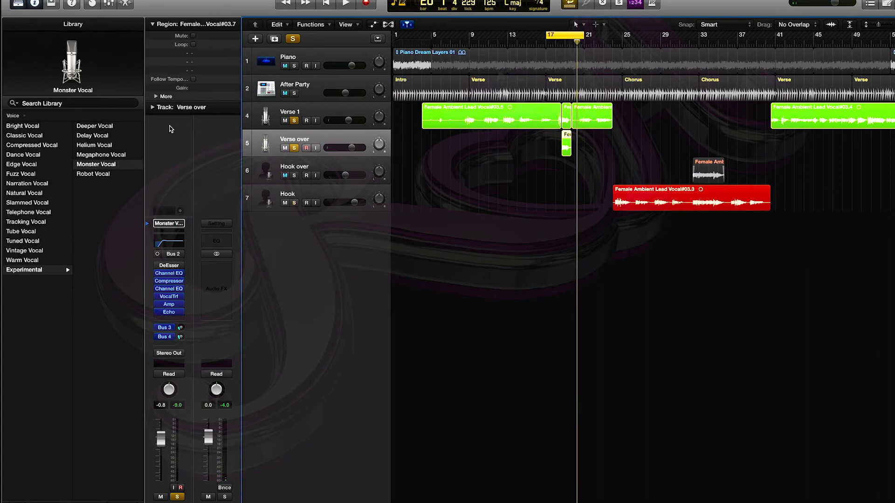
pyautogui.click(295, 175)
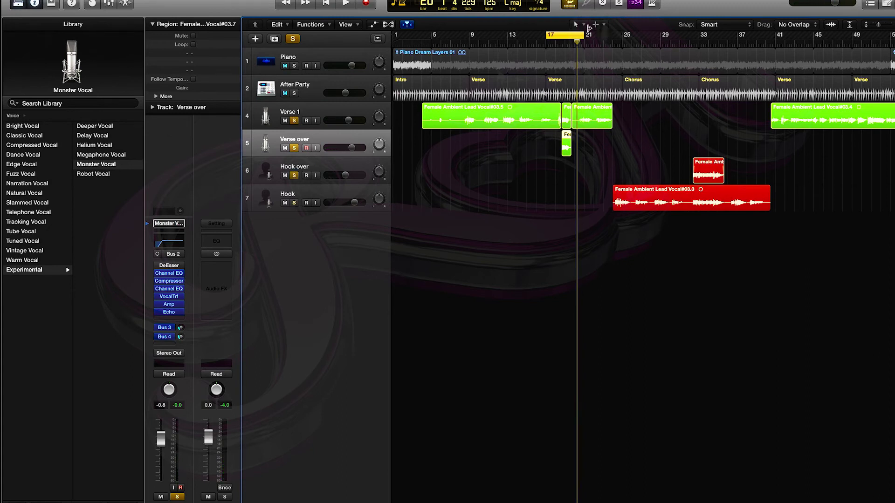
pyautogui.moveTo(571, 36); pyautogui.dragTo(770, 36)
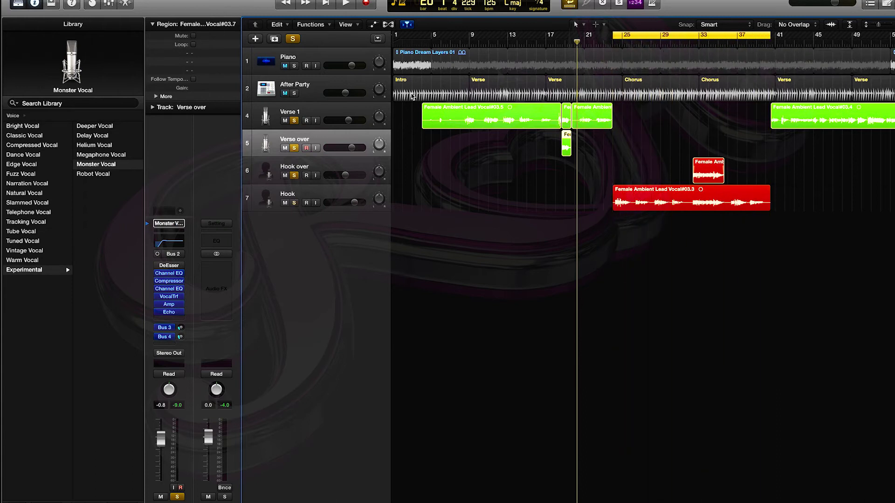
# Play from bar 24 with only Hook soloed, unsoloing Hook over, Verse over and Verse 1
pyautogui.click(331, 193)
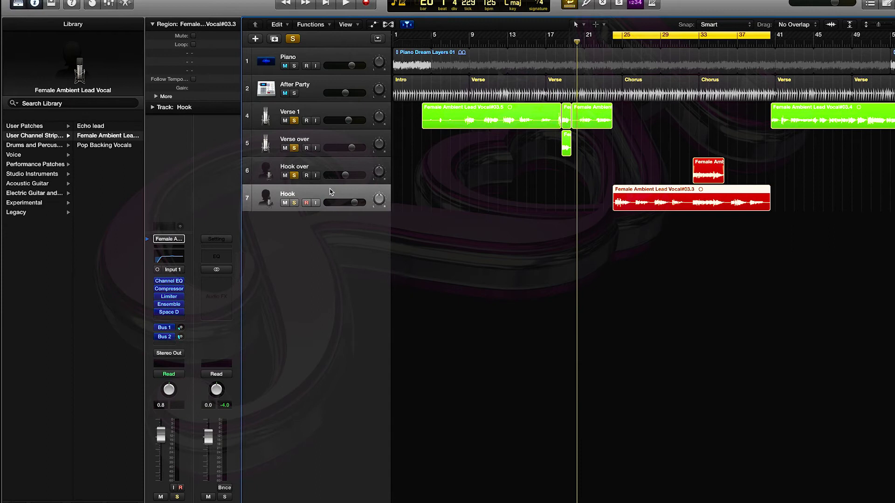
pyautogui.press('space')
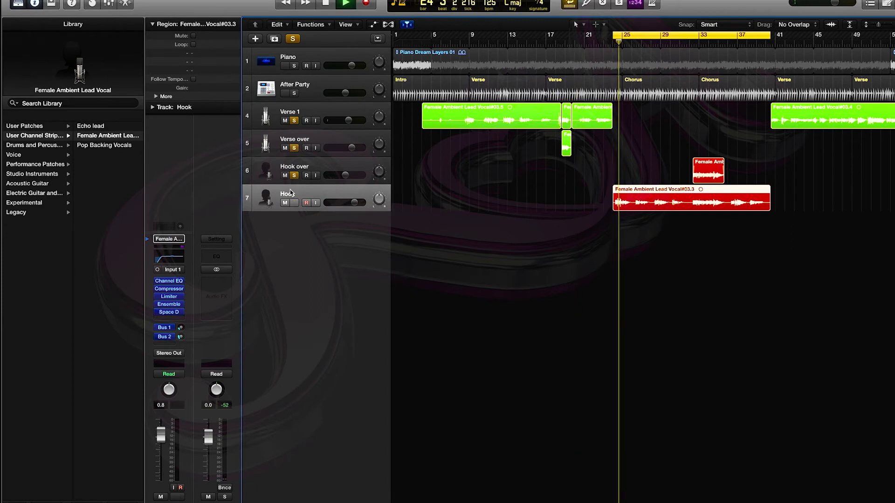
pyautogui.click(294, 203)
pyautogui.click(294, 175)
pyautogui.click(294, 148)
pyautogui.click(294, 121)
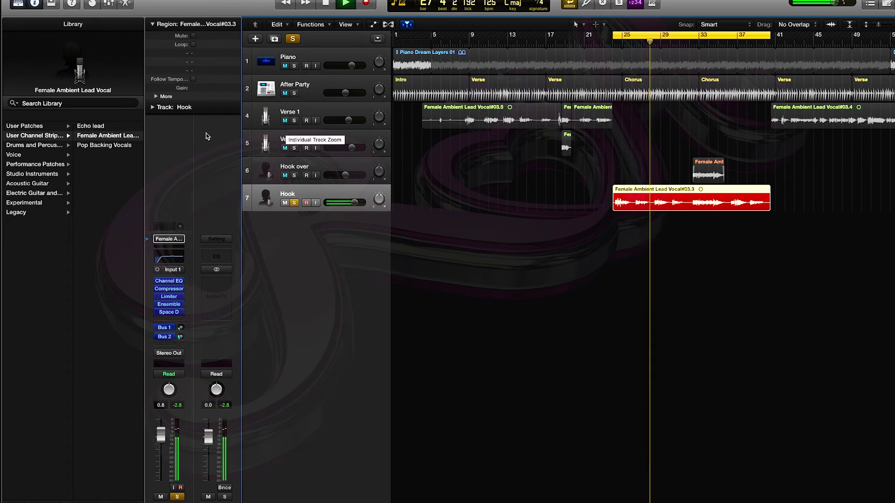
pyautogui.press('space')
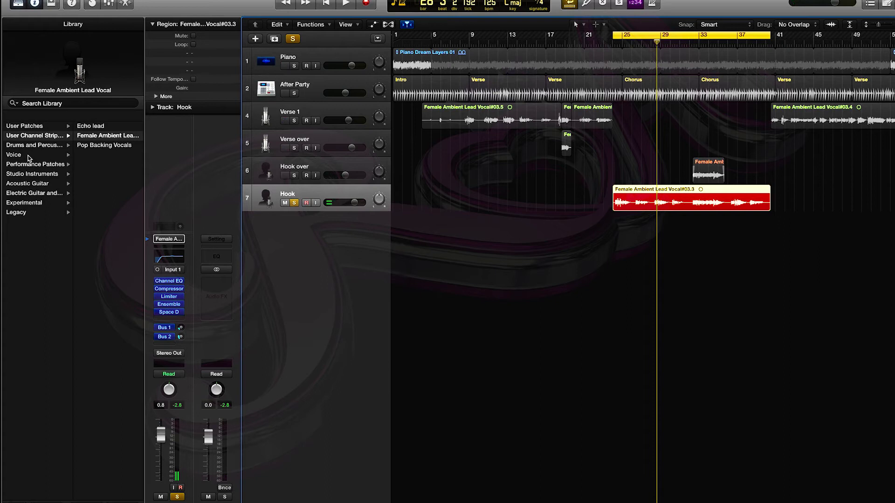
pyautogui.click(28, 156)
pyautogui.click(294, 176)
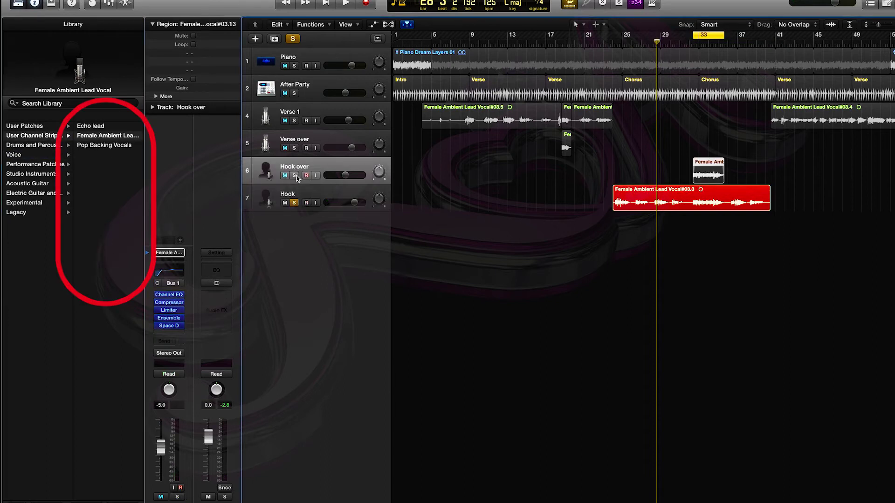
# Solo Hook over with Hook and play both hook regions from about bar 32
pyautogui.click(294, 175)
pyautogui.click(699, 44)
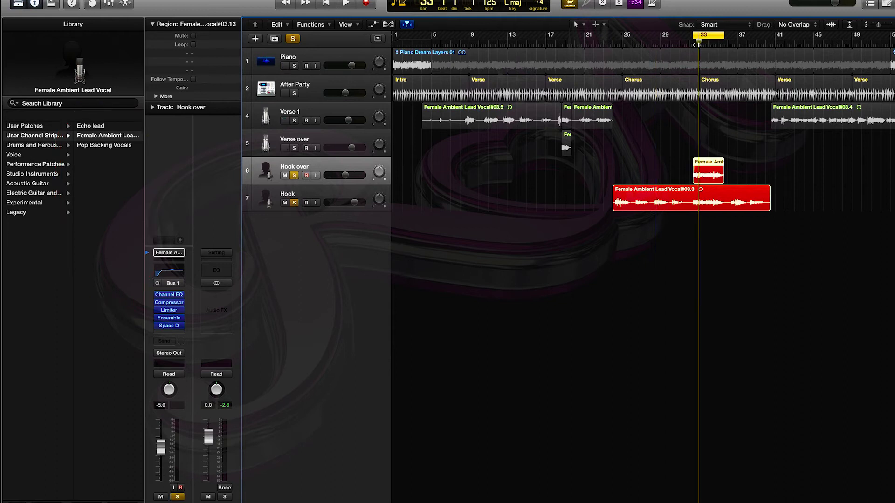
pyautogui.press('space')
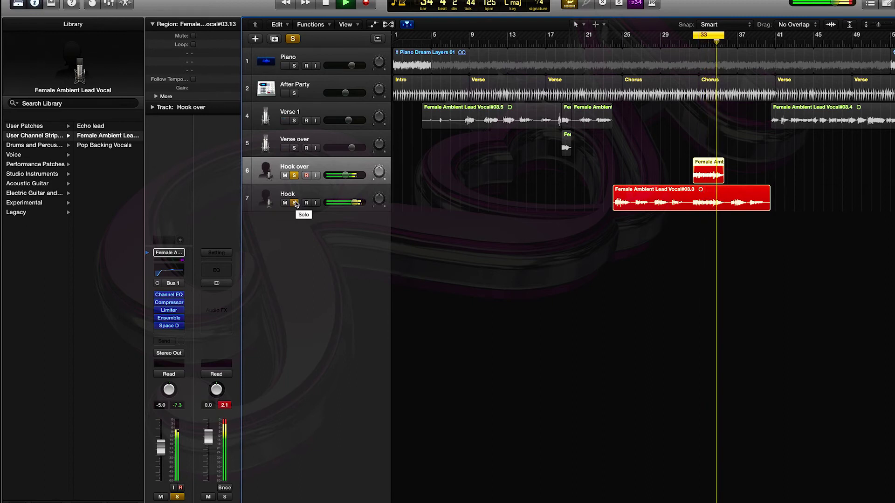
pyautogui.press('space')
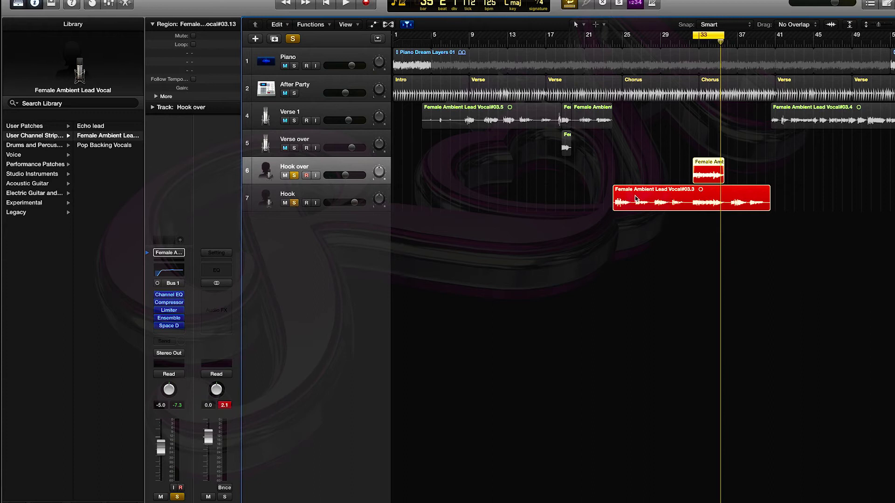
# Load the Voice > Experimental > Megaphone Vocal patch onto Hook over
pyautogui.click(44, 156)
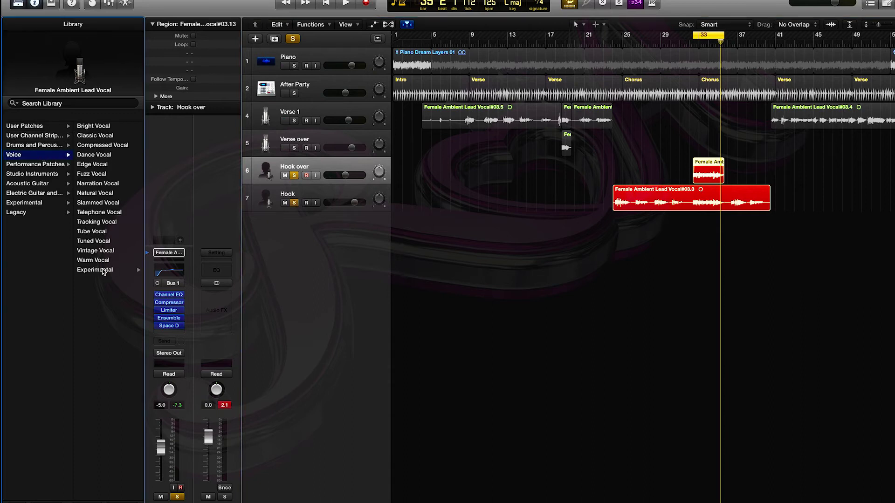
pyautogui.click(104, 270)
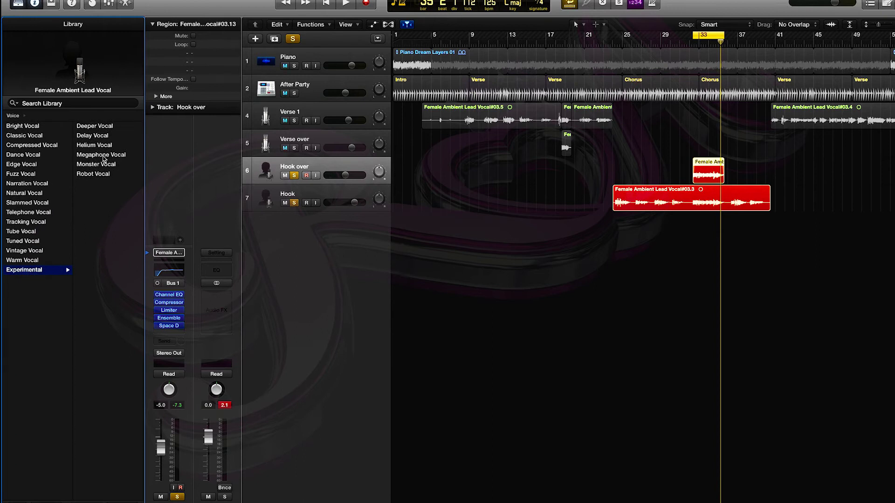
pyautogui.click(104, 155)
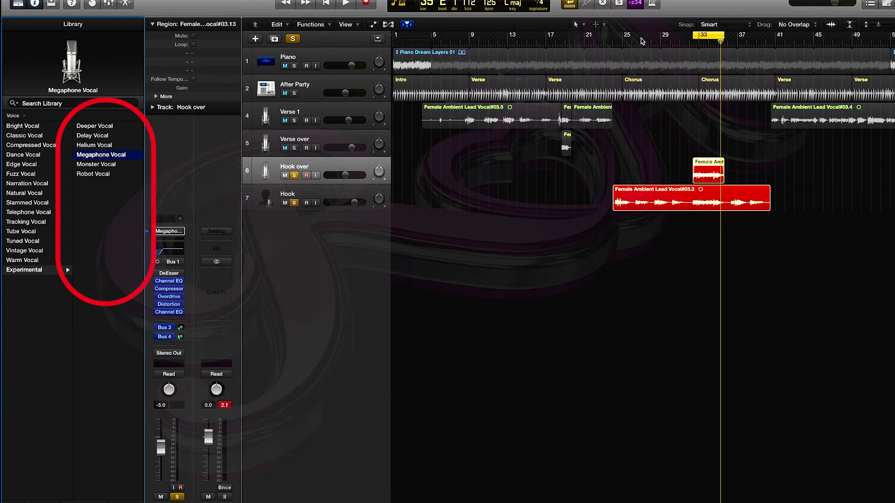
# Set the cycle to bars 31–38 and play it through
pyautogui.moveTo(642, 39); pyautogui.dragTo(736, 43)
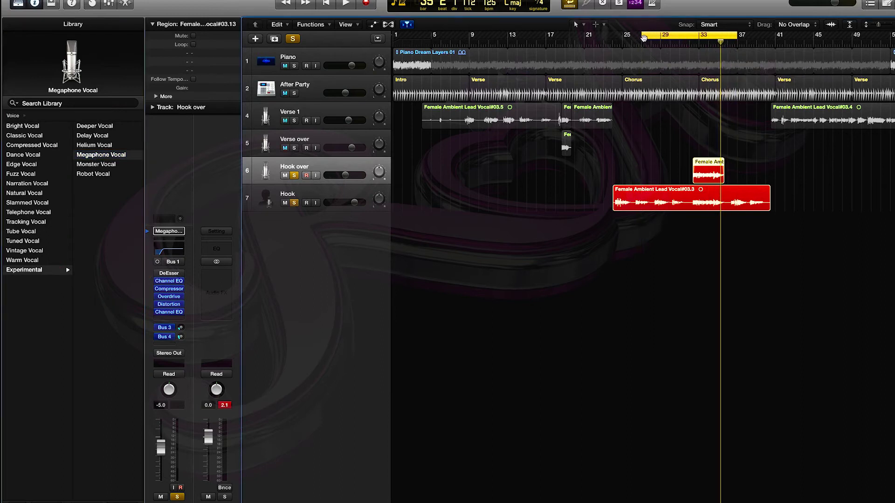
pyautogui.moveTo(644, 38); pyautogui.dragTo(679, 38)
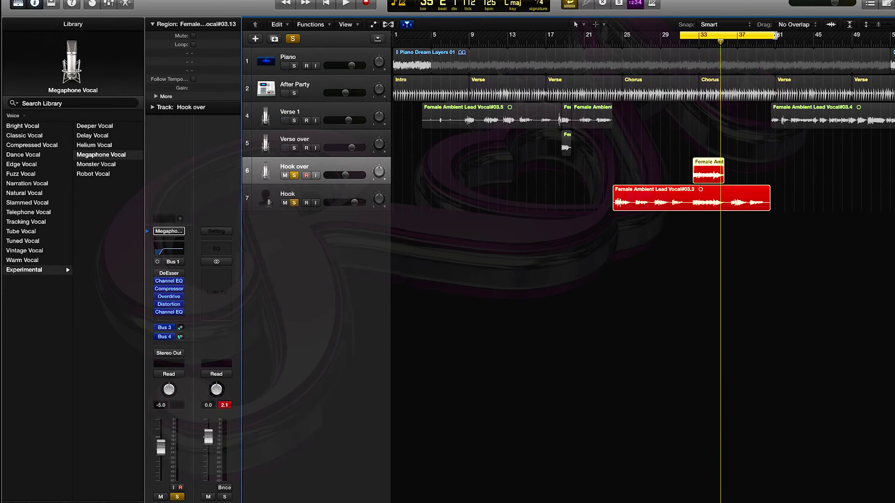
pyautogui.moveTo(775, 35); pyautogui.dragTo(747, 35)
pyautogui.press('space')
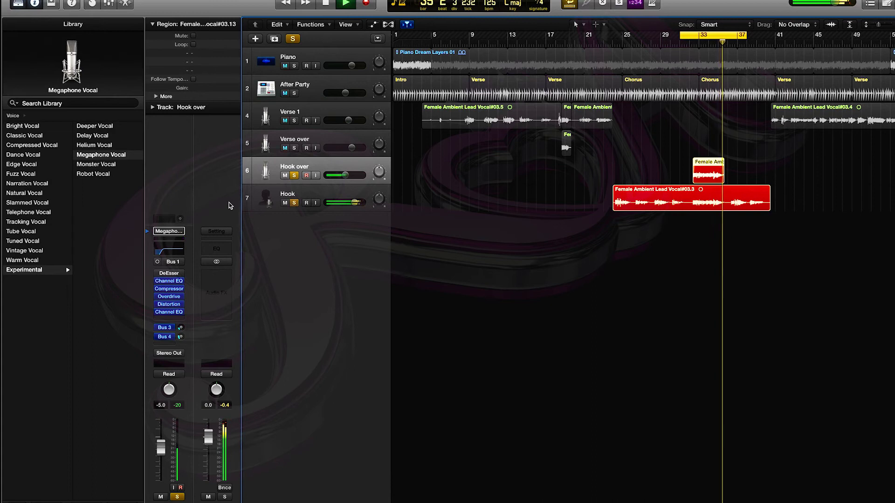
pyautogui.press('space')
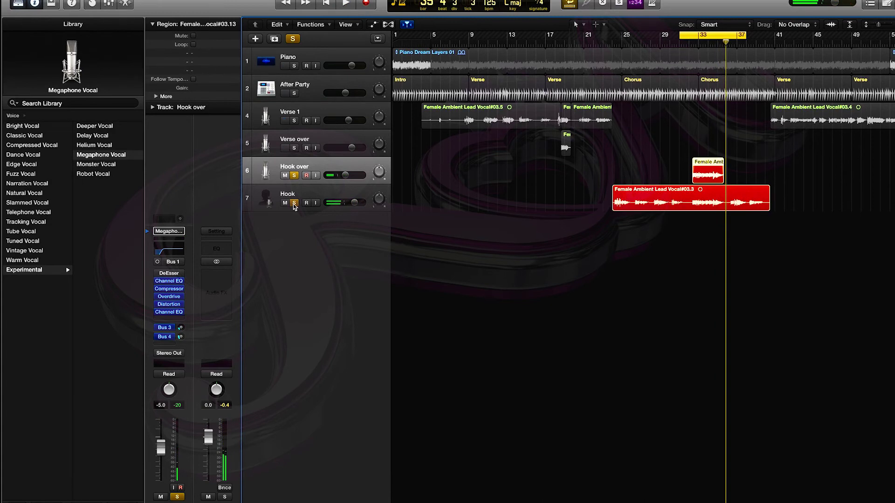
# Unsolo the Hook track and play Hook over alone from the loop start
pyautogui.click(294, 203)
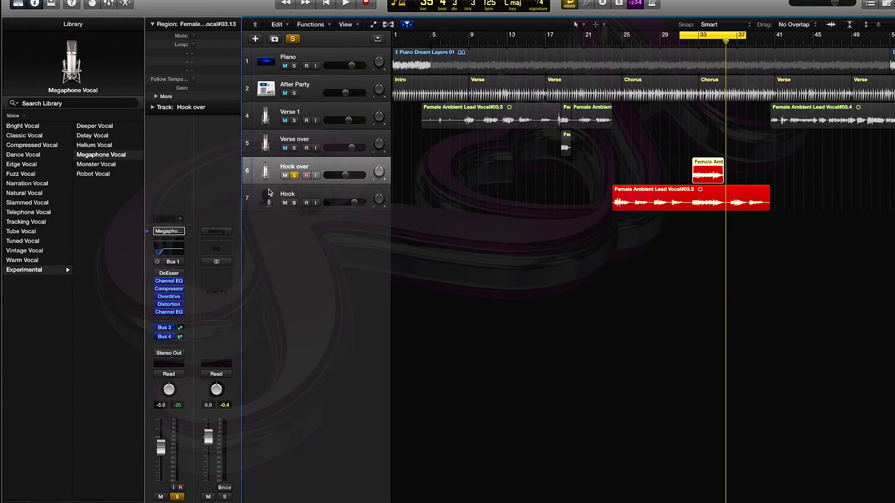
pyautogui.press('space')
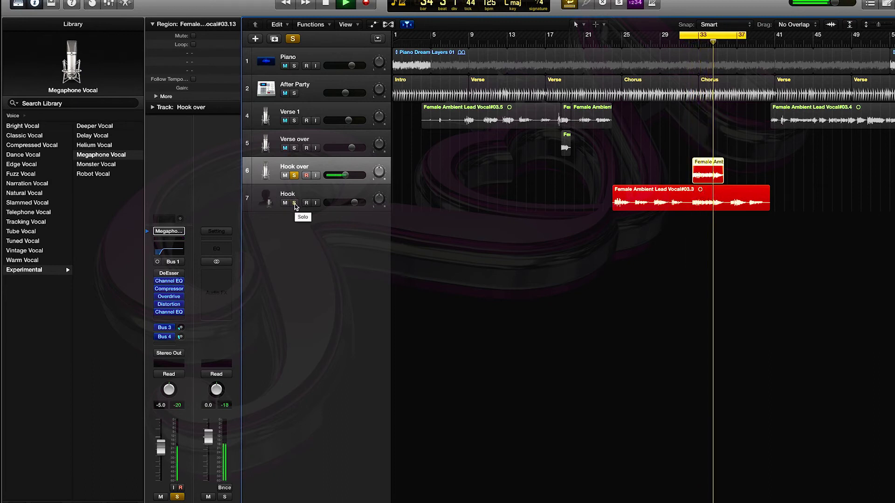
pyautogui.press('space')
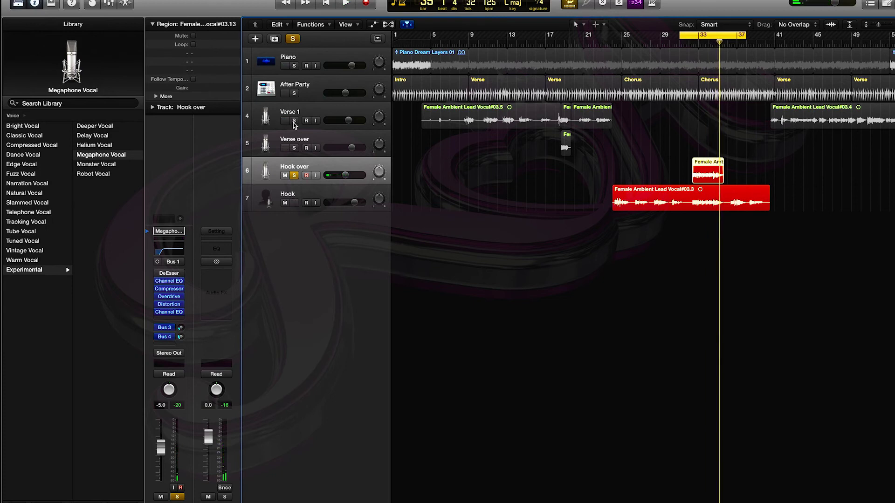
# Solo Verse 1 and Verse over and widen the loop to bars 18–40
pyautogui.moveTo(294, 121); pyautogui.dragTo(300, 193)
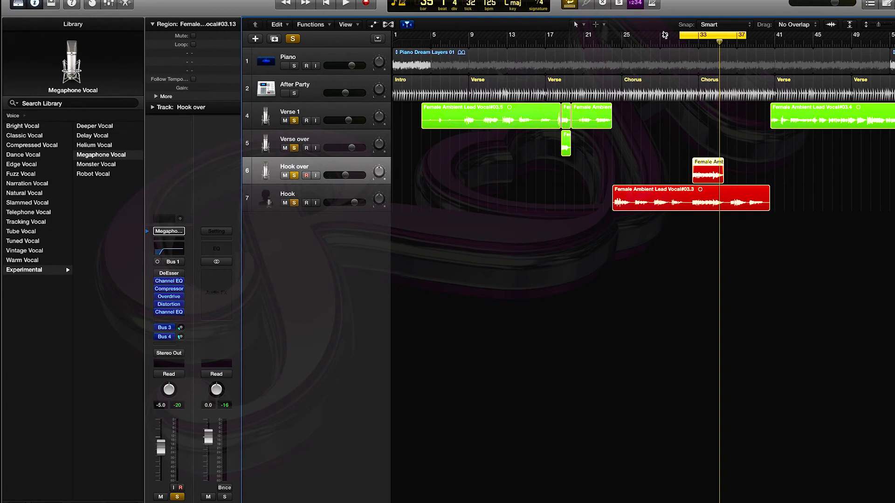
pyautogui.moveTo(680, 34); pyautogui.dragTo(555, 39)
pyautogui.moveTo(746, 34); pyautogui.dragTo(764, 34)
# Play the widened loop with Piano and After Party soloed as well
pyautogui.press('space')
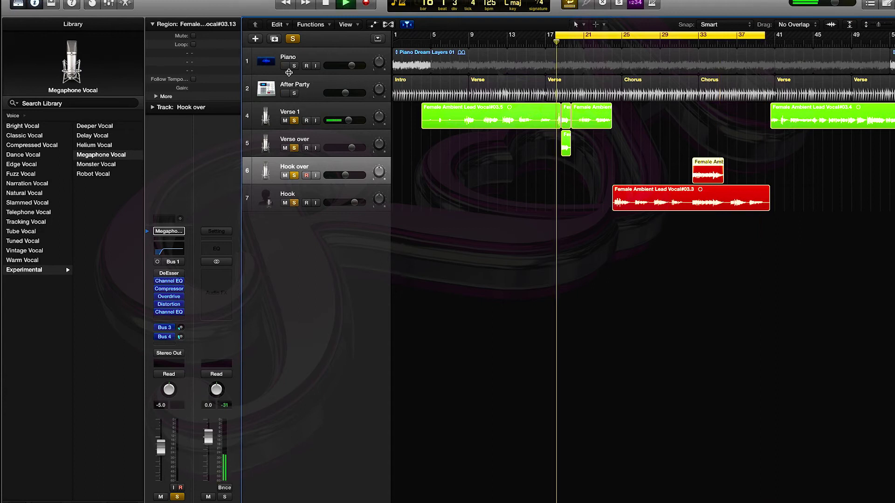
pyautogui.click(294, 66)
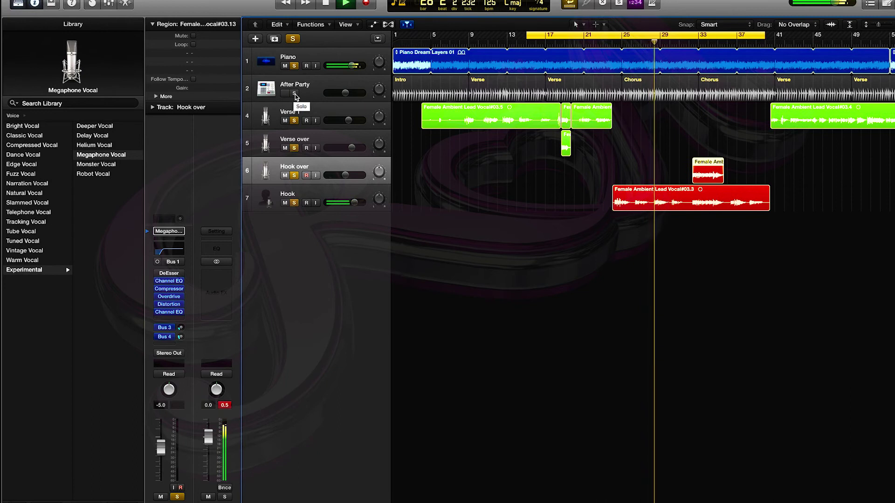
pyautogui.click(294, 94)
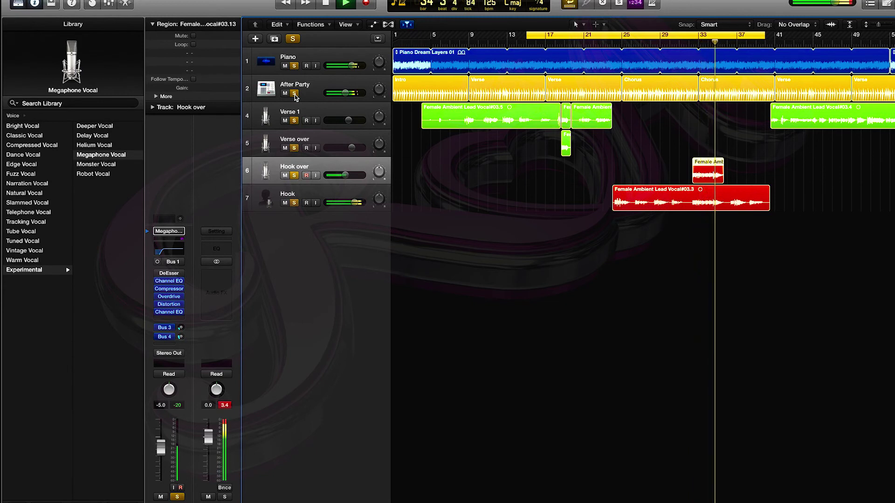
pyautogui.click(294, 94)
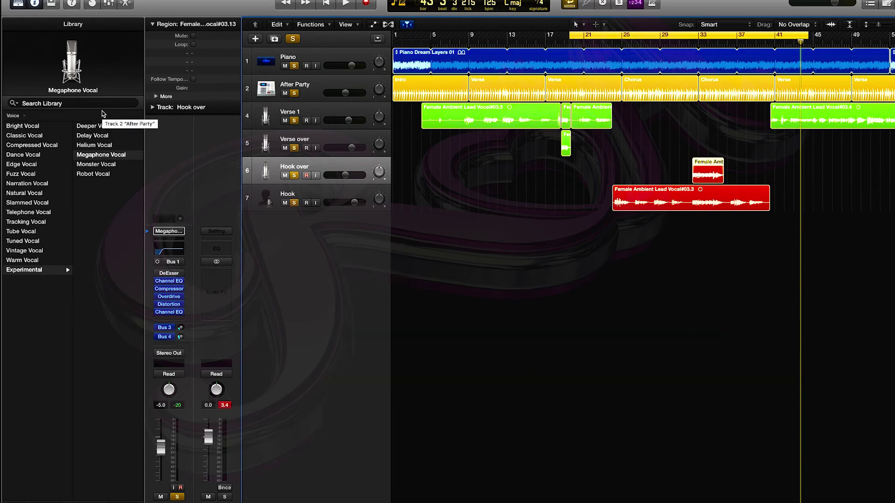
# Hide the library and browse Hook's Legacy > Logic > 06 Voice > 05 Warped Voices settings
pyautogui.press('y')
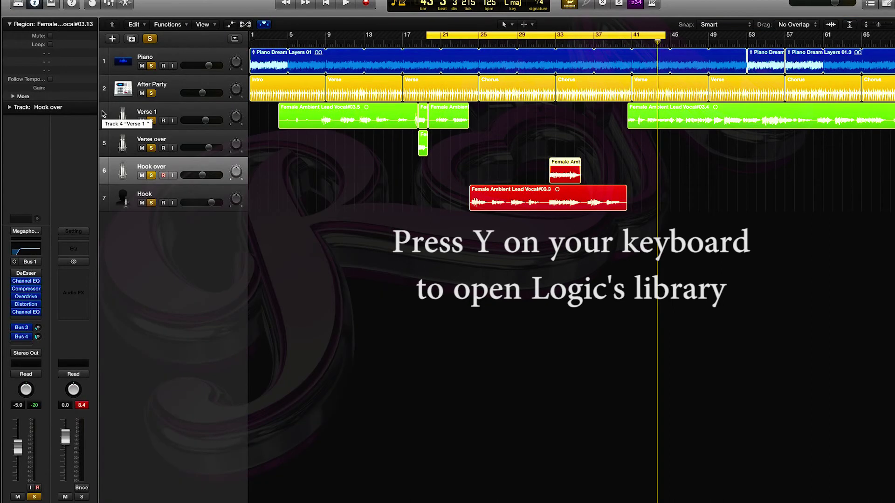
pyautogui.click(170, 194)
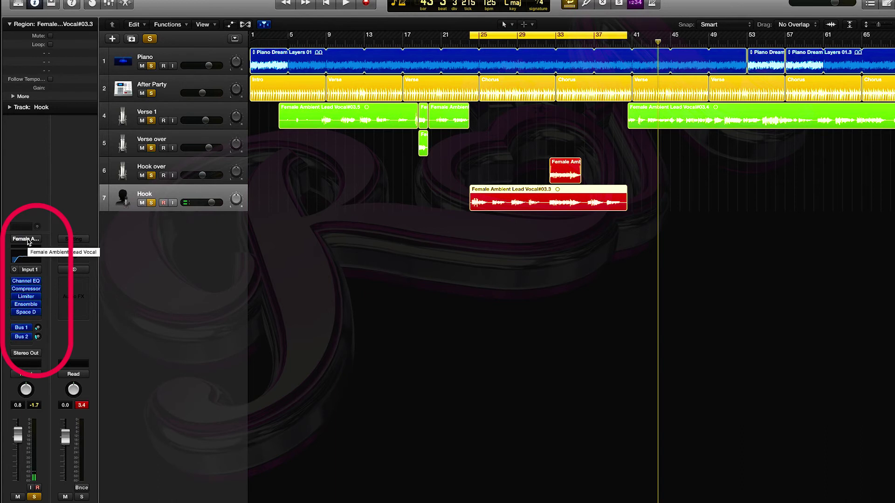
pyautogui.click(27, 239)
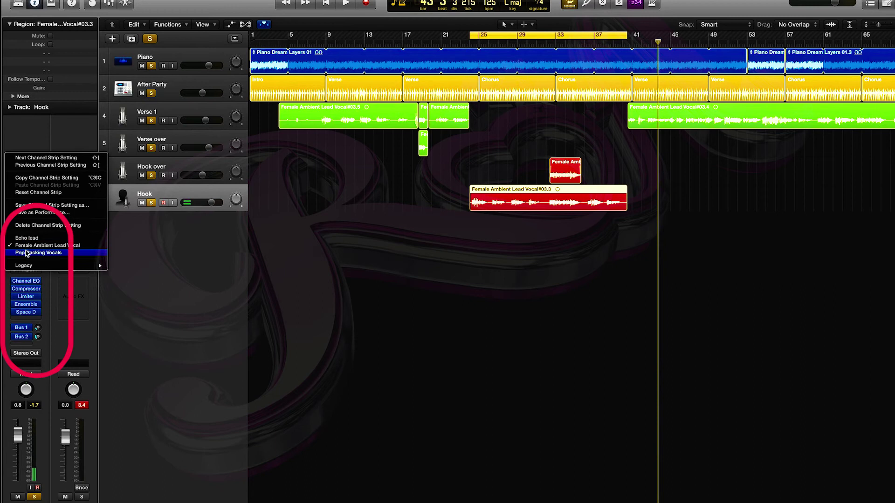
pyautogui.moveTo(24, 266)
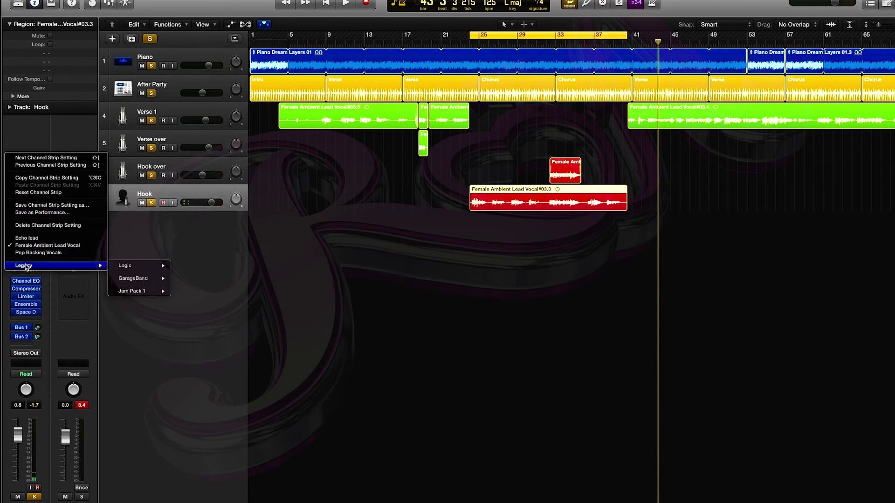
pyautogui.moveTo(139, 269)
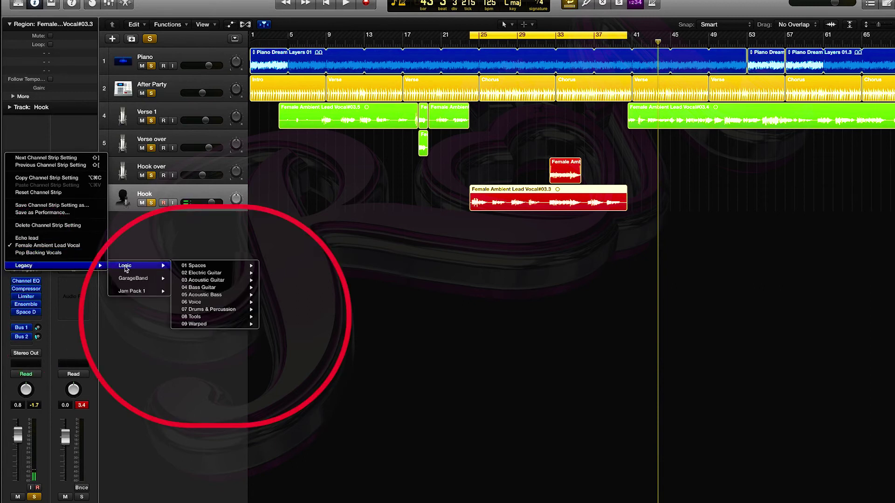
pyautogui.moveTo(132, 292)
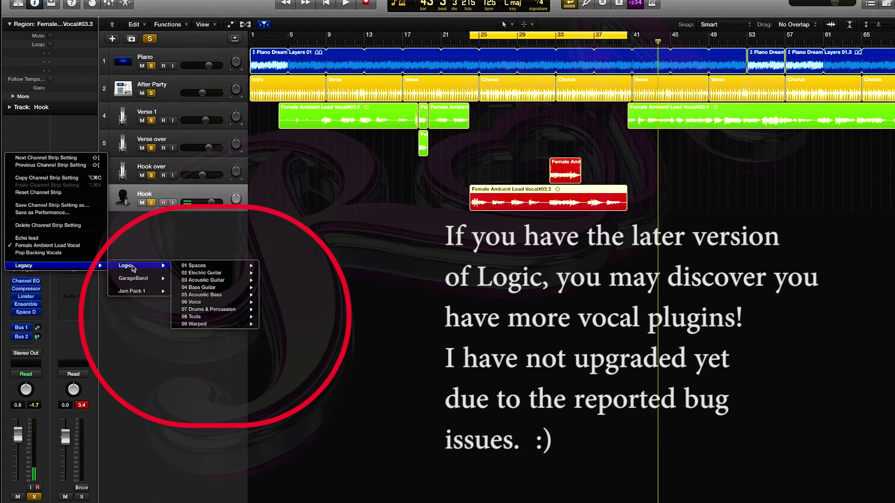
pyautogui.moveTo(192, 304)
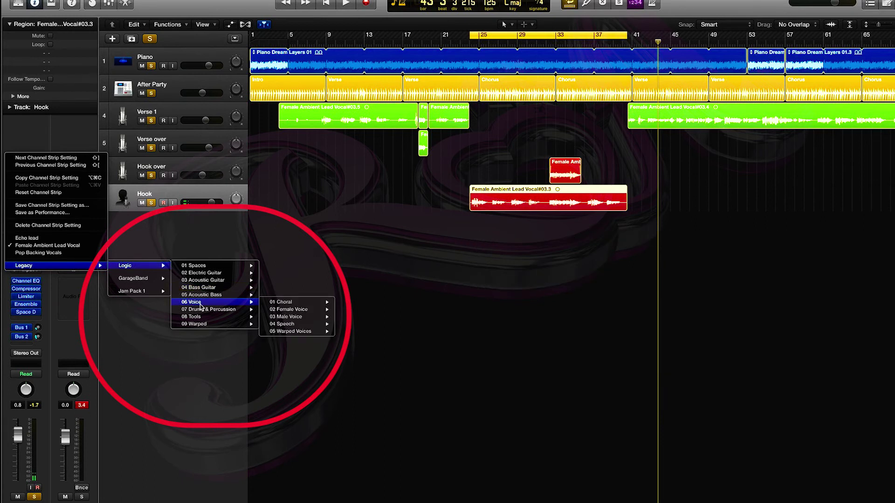
pyautogui.moveTo(301, 311)
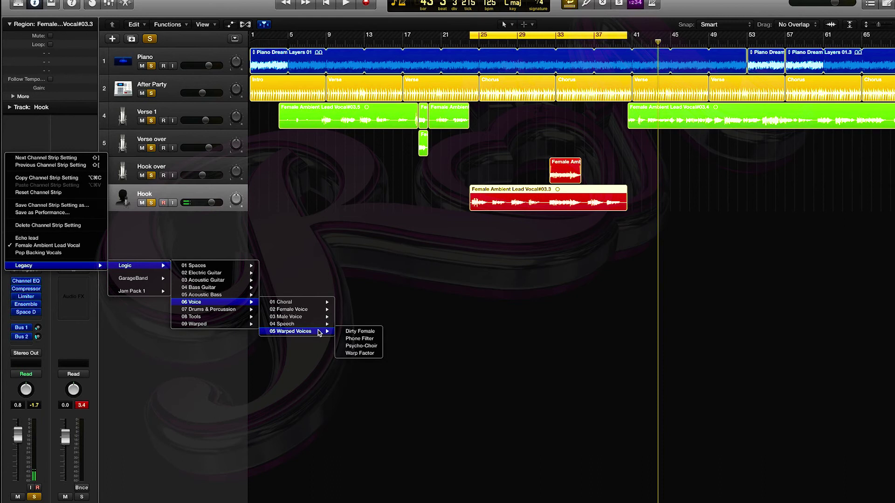
# Close the settings list and make Hook over the selected track
pyautogui.click(362, 301)
pyautogui.click(173, 166)
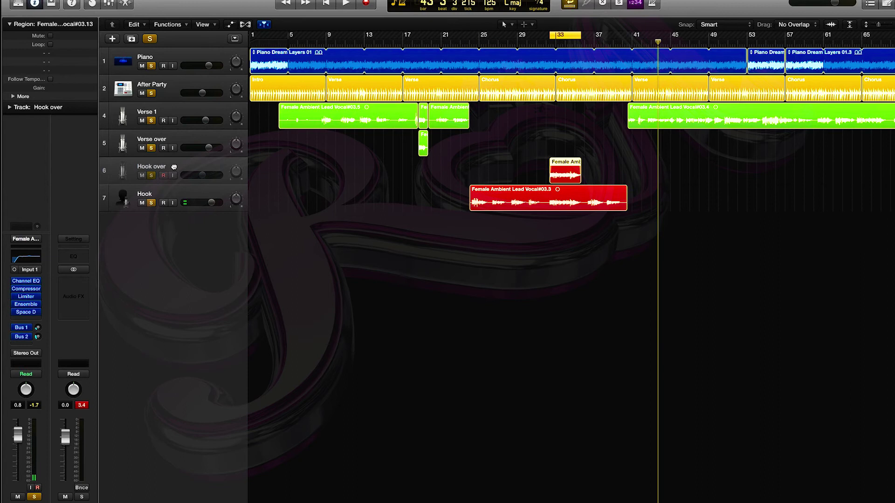
pyautogui.click(161, 192)
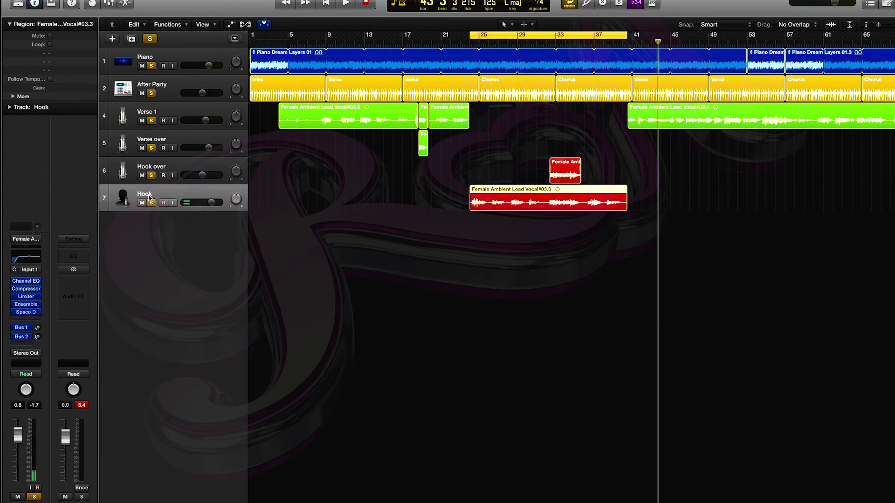
pyautogui.click(196, 164)
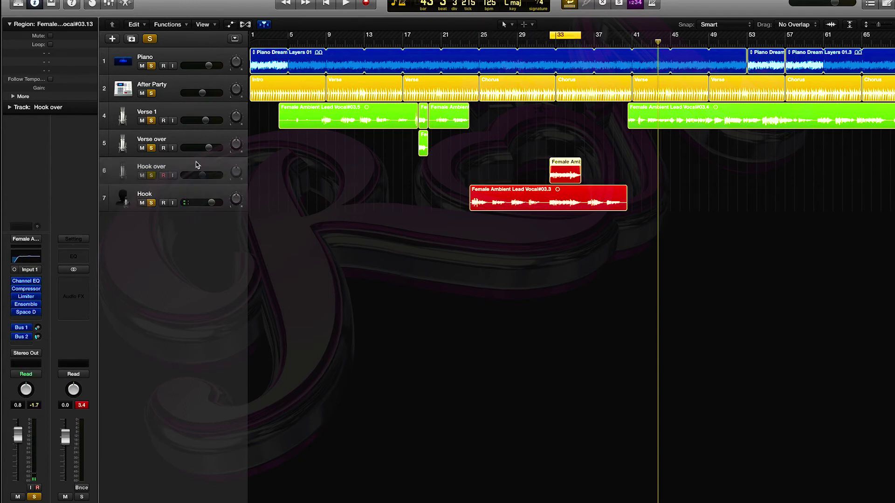
# Navigate Hook over's channel strip settings to Legacy > Logic > 06 Voice > 05 Warped Voices
pyautogui.click(26, 231)
pyautogui.click(26, 231)
pyautogui.click(26, 231)
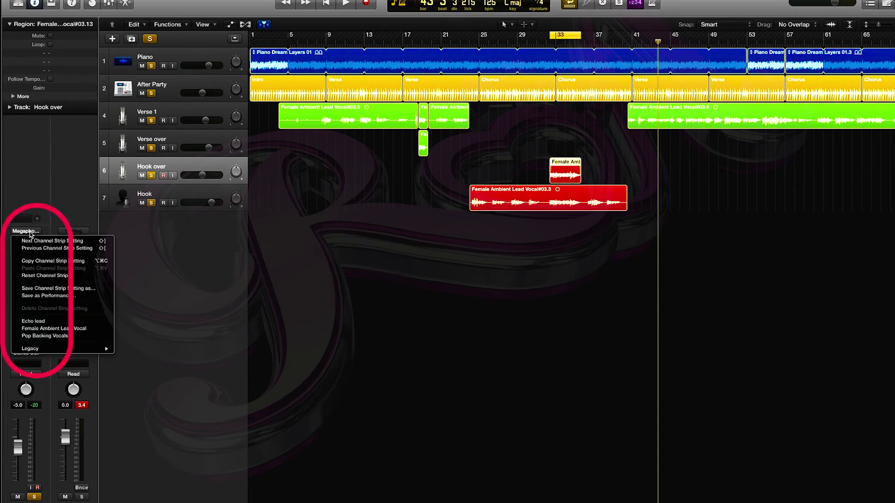
pyautogui.click(28, 232)
pyautogui.click(28, 232)
pyautogui.moveTo(69, 348)
pyautogui.moveTo(135, 354)
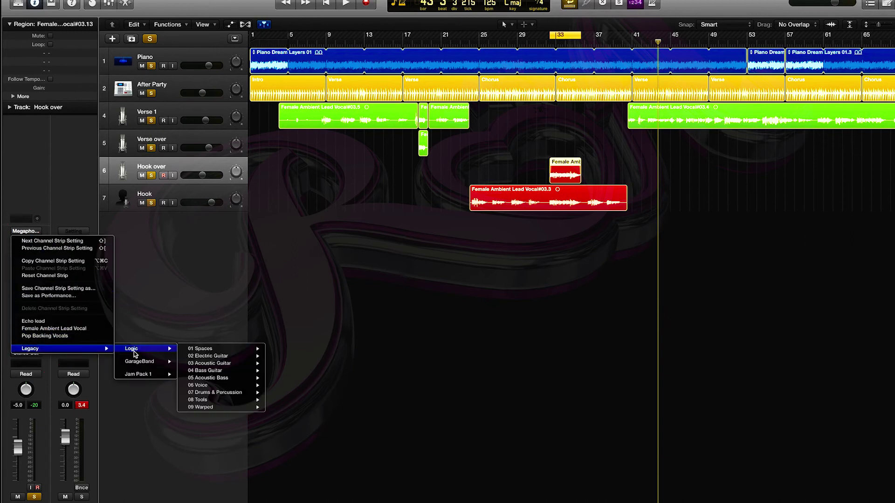
pyautogui.moveTo(206, 387)
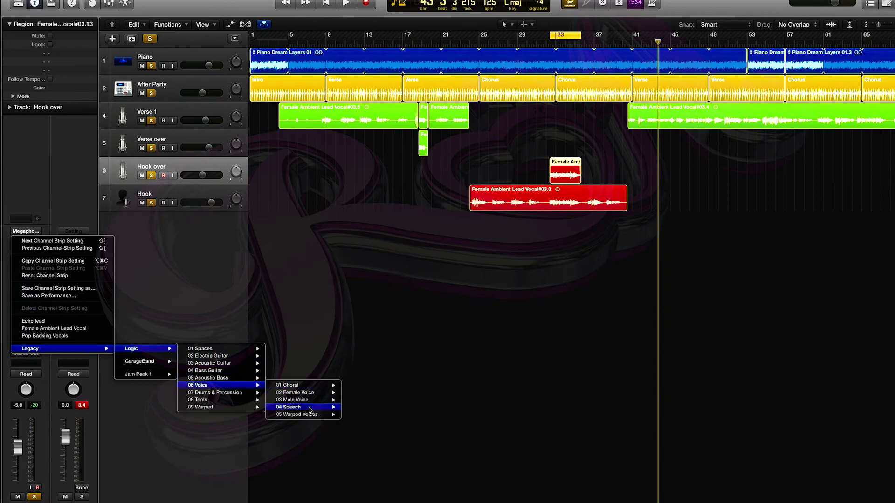
pyautogui.moveTo(310, 416)
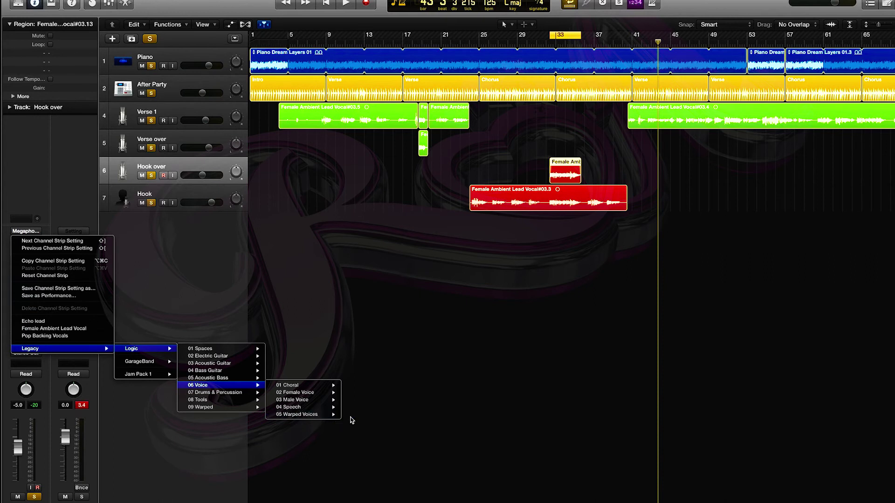
# Load Dirty Female onto Hook over, then loop and play bars 29–37
pyautogui.click(357, 415)
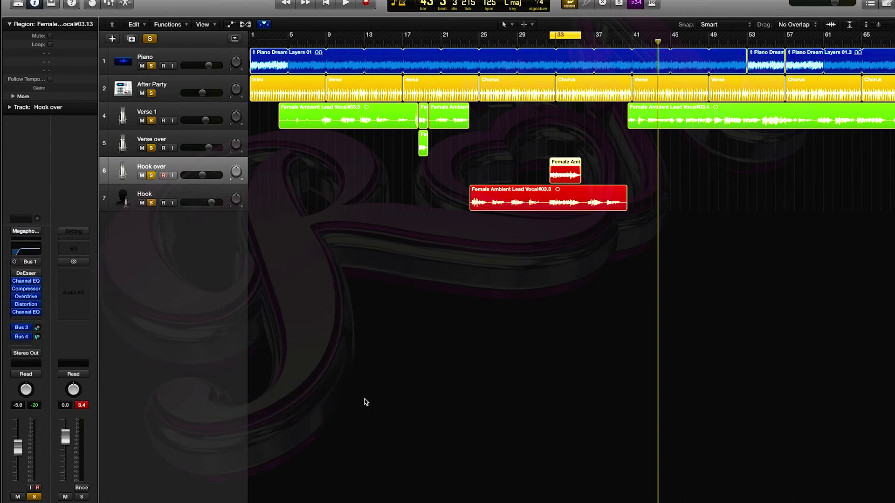
pyautogui.moveTo(513, 40); pyautogui.dragTo(593, 47)
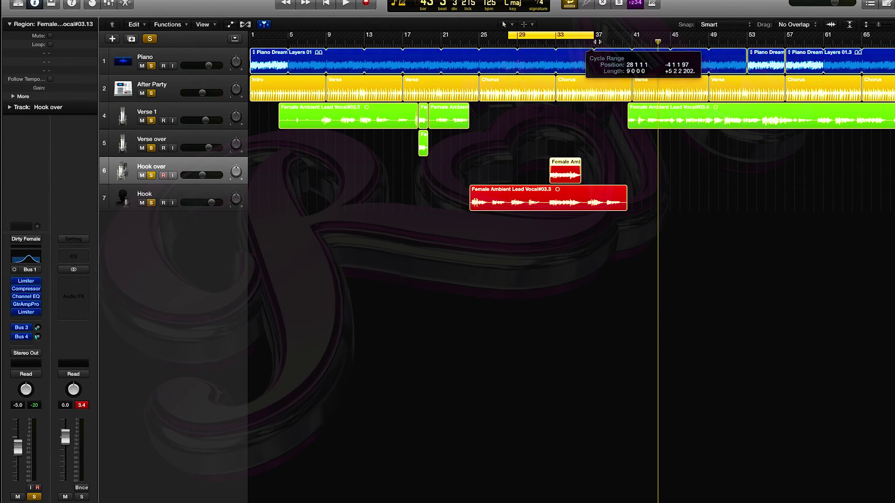
pyautogui.press('space')
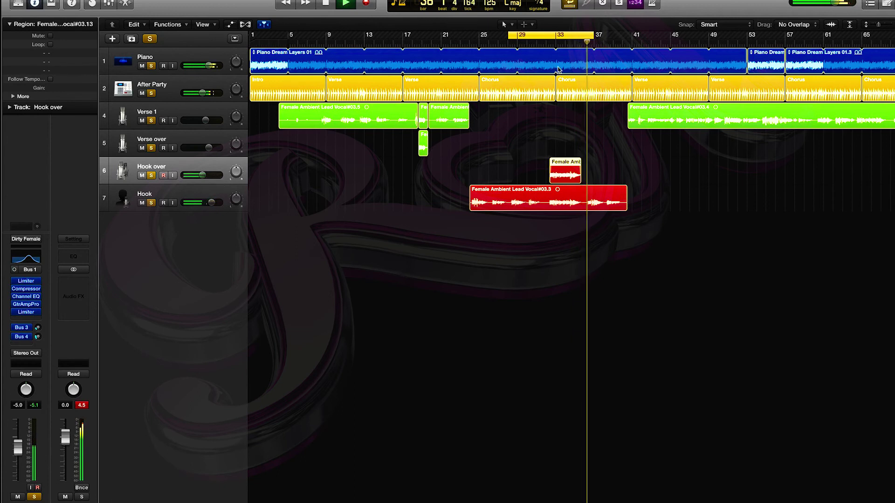
pyautogui.press('space')
# Replay from bar 31 and unsolo Hook to hear Hook over alone
pyautogui.click(537, 43)
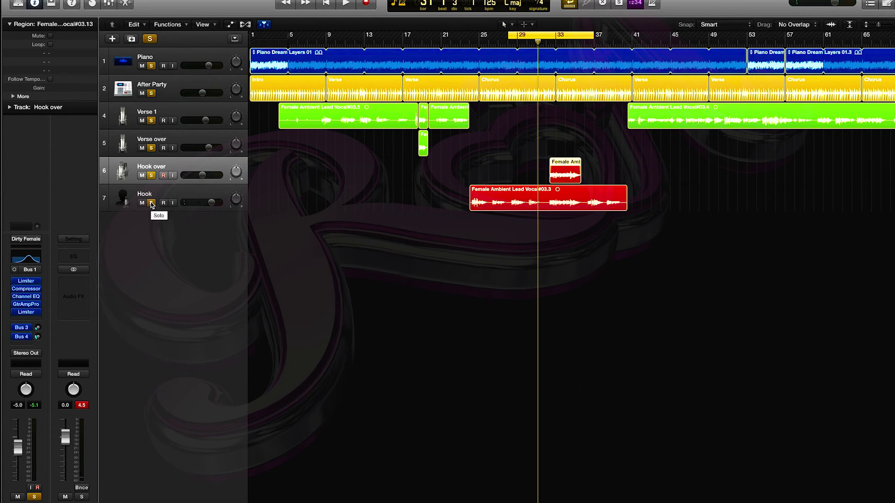
pyautogui.press('space')
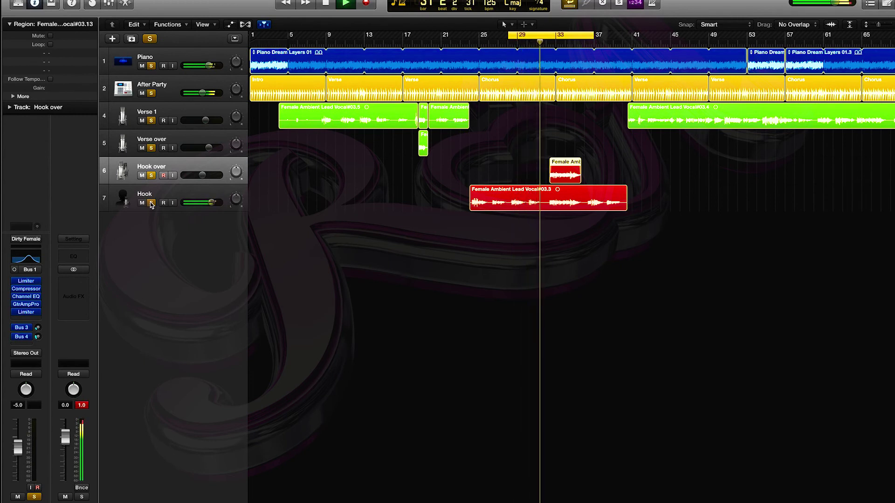
pyautogui.click(151, 203)
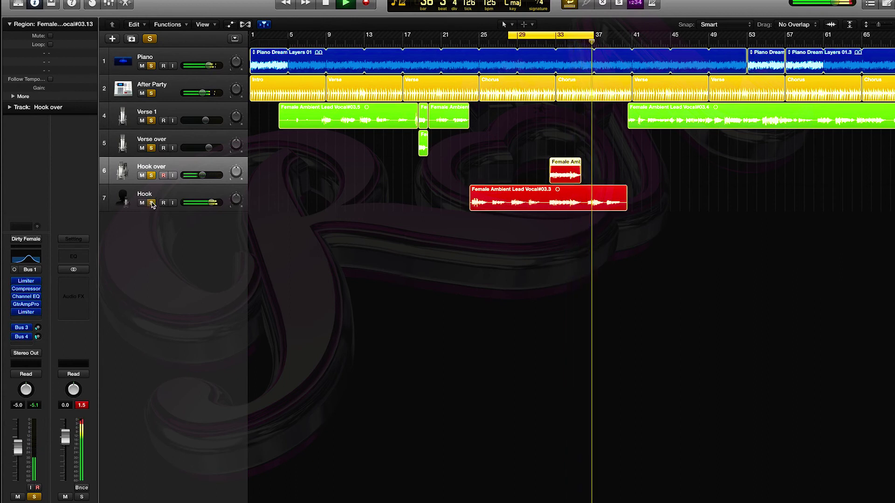
pyautogui.press('space')
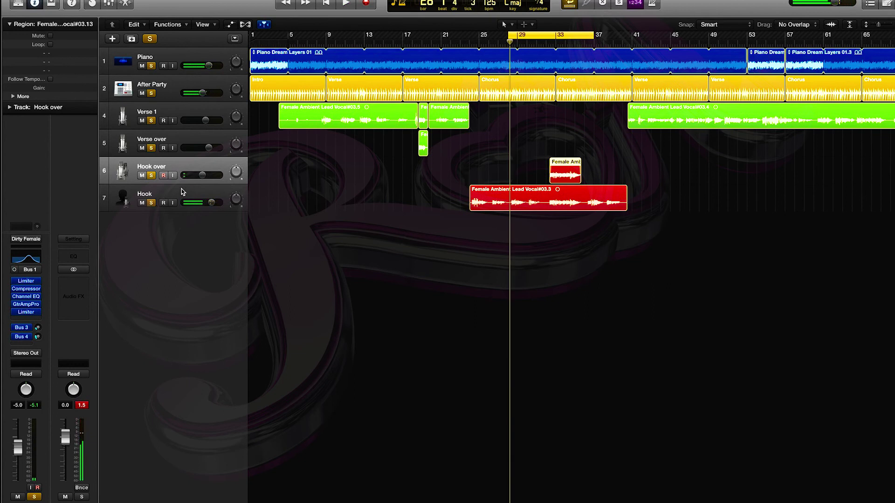
pyautogui.click(23, 239)
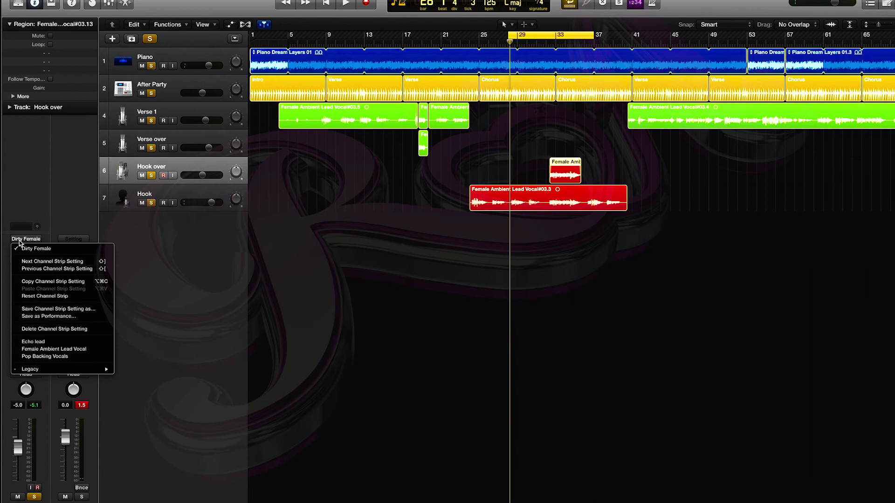
pyautogui.moveTo(85, 370)
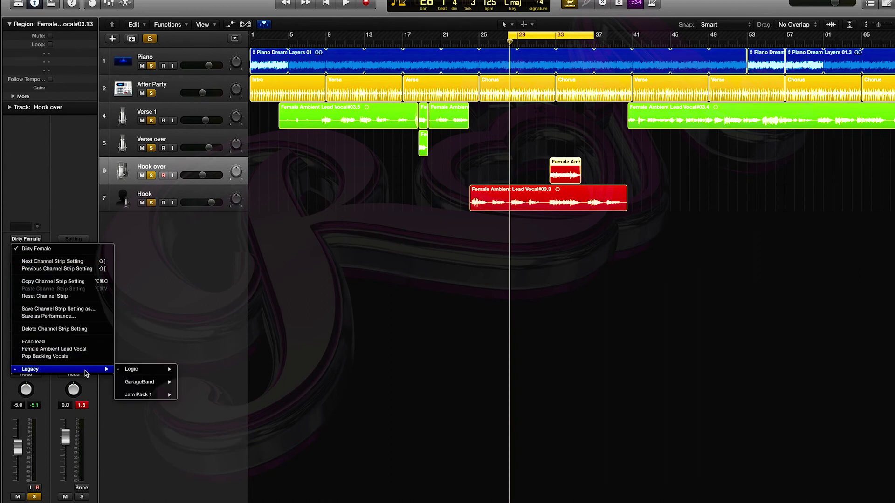
pyautogui.moveTo(154, 385)
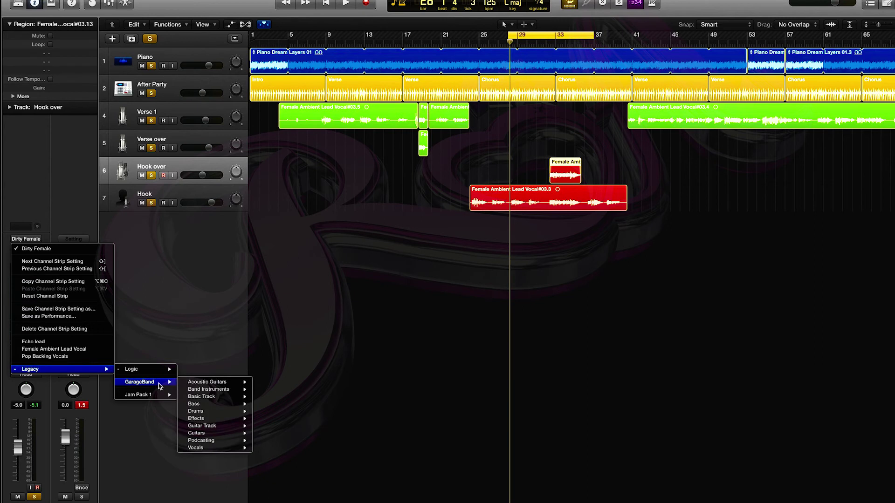
pyautogui.moveTo(183, 385)
pyautogui.moveTo(208, 449)
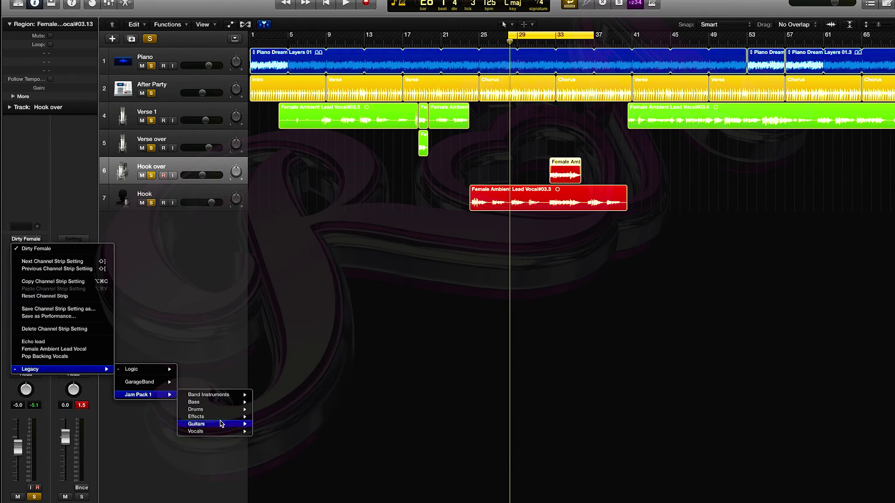
pyautogui.moveTo(220, 432)
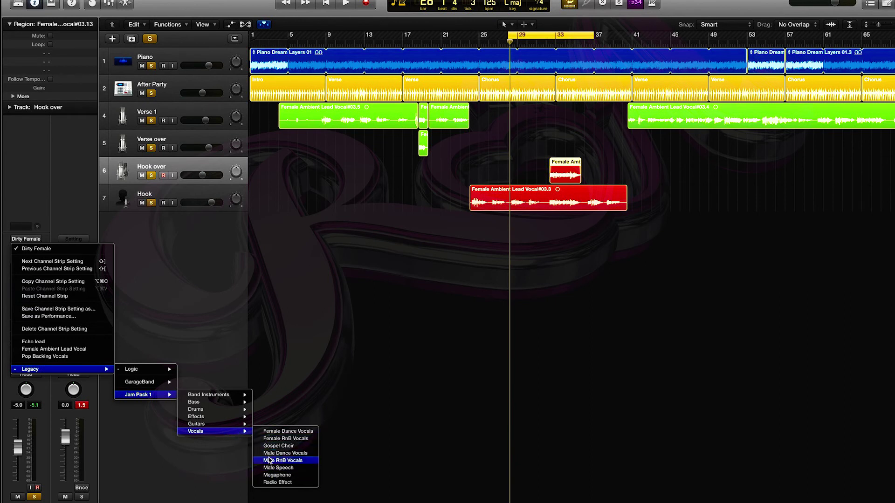
pyautogui.click(152, 284)
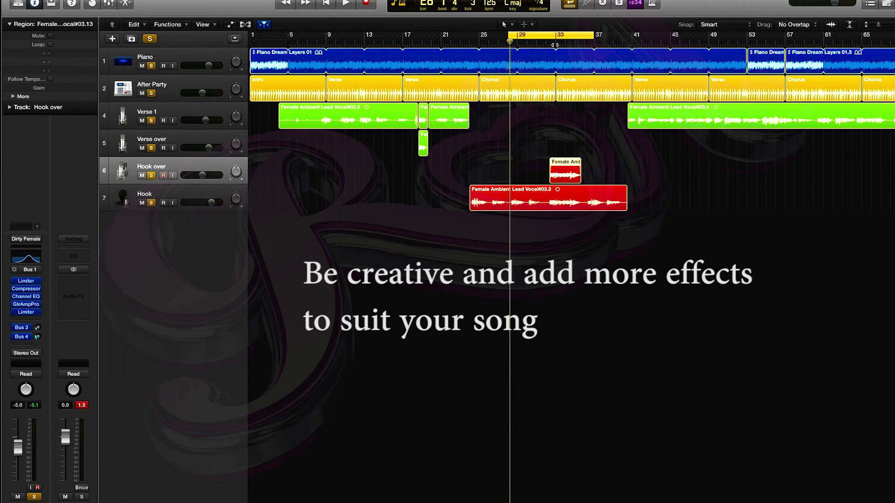
# Loop bars 32–36, leave only Hook over soloed, and play the section
pyautogui.click(548, 37)
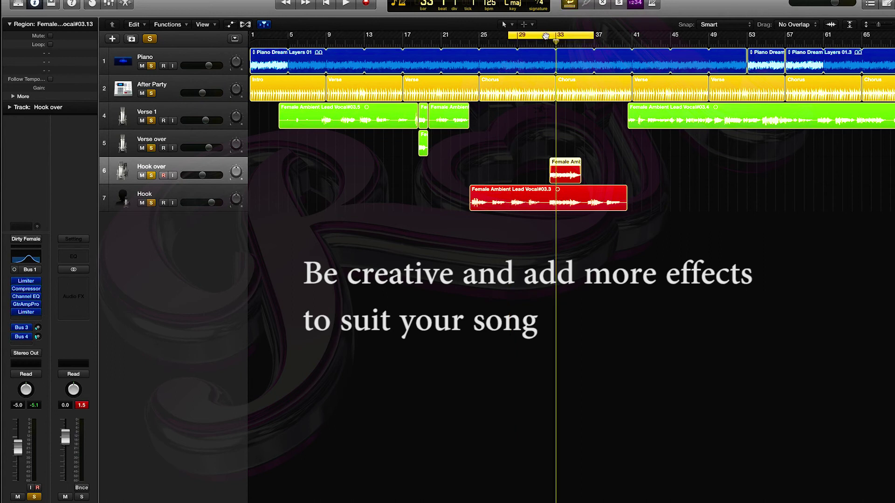
pyautogui.moveTo(546, 36); pyautogui.dragTo(582, 38)
pyautogui.moveTo(151, 147); pyautogui.dragTo(150, 69)
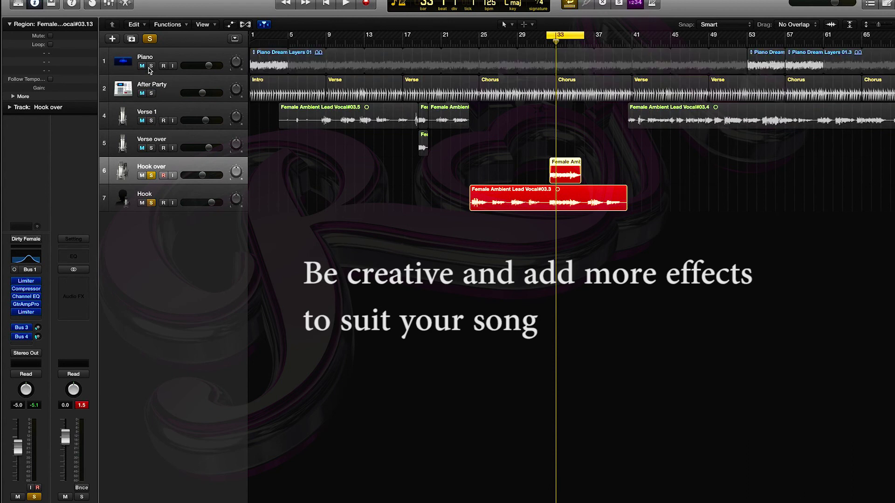
pyautogui.click(151, 203)
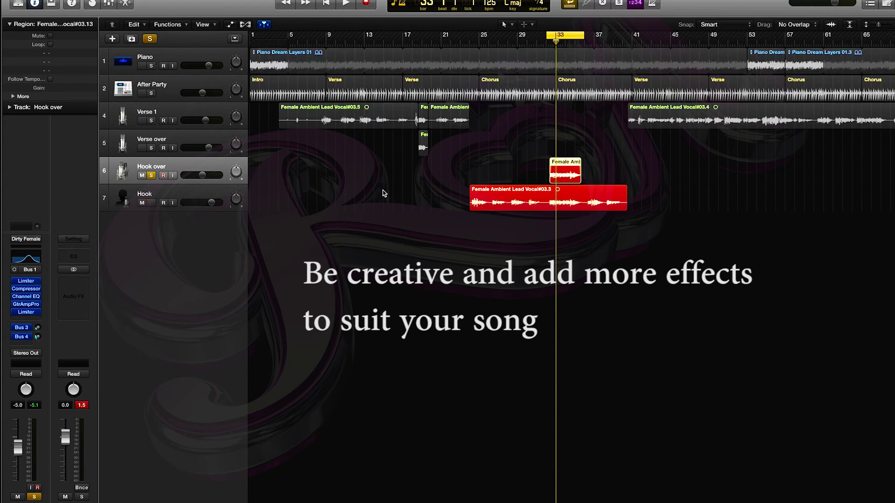
pyautogui.press('space')
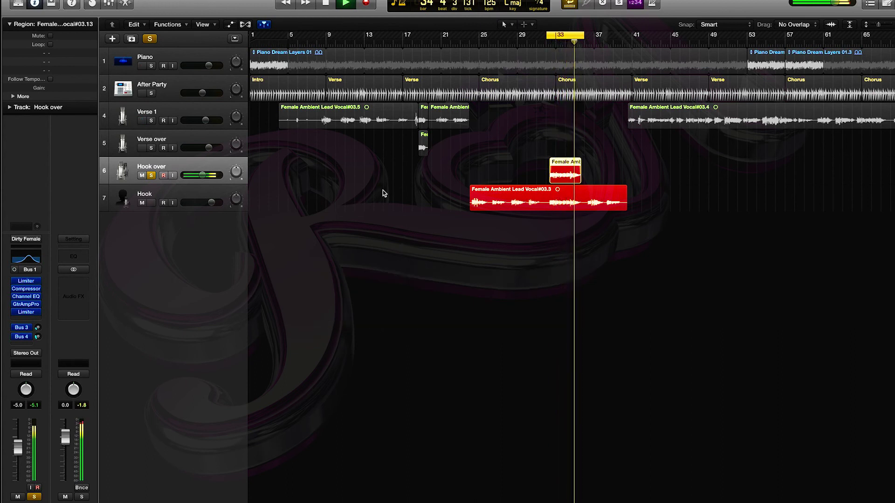
pyautogui.press('space')
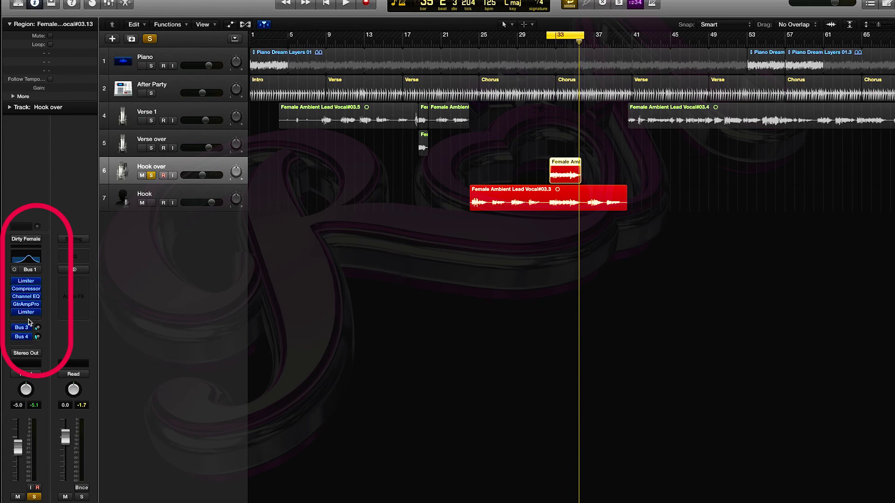
# Insert a Delay > Echo > Stereo effect in Hook over's empty Audio FX slot
pyautogui.click(34, 318)
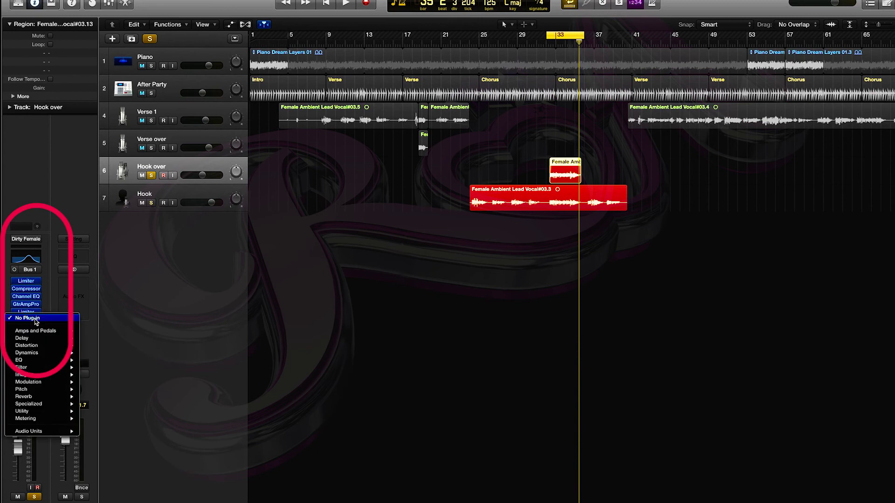
pyautogui.moveTo(43, 339)
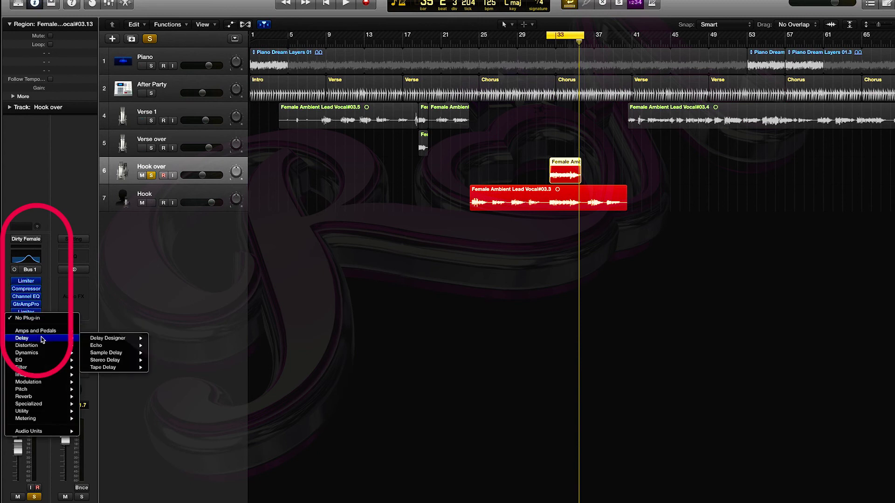
pyautogui.moveTo(124, 347)
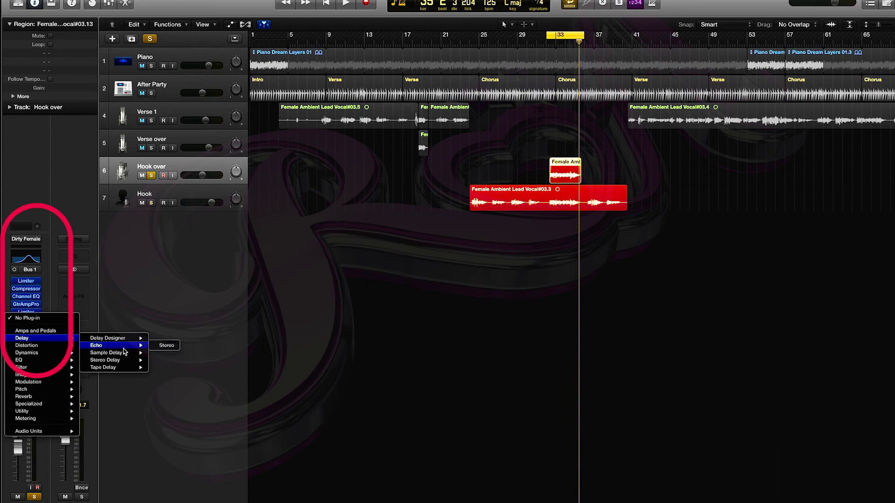
pyautogui.click(167, 346)
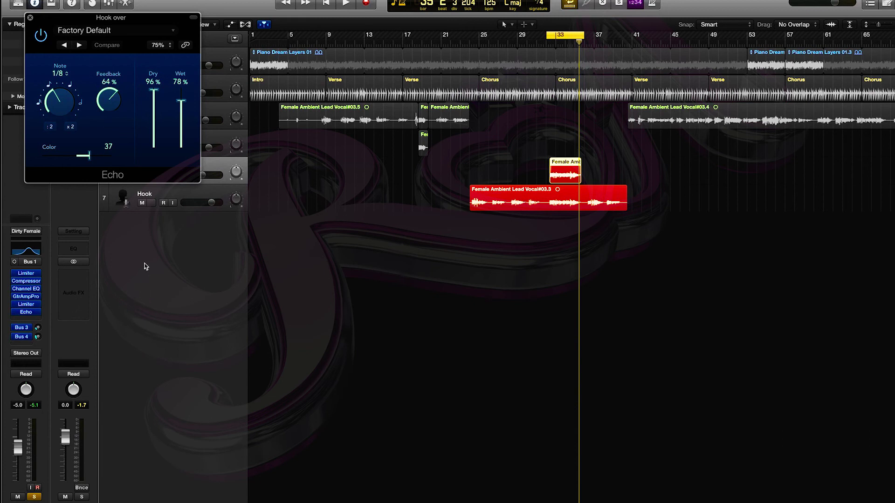
# Lower the Echo's Wet level to 28%, then to about 12%, auditioning during playback
pyautogui.press('space')
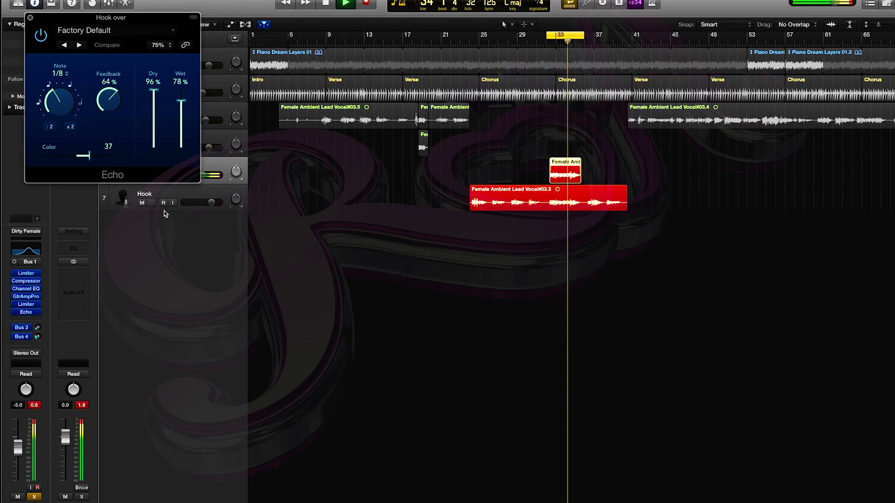
pyautogui.press('space')
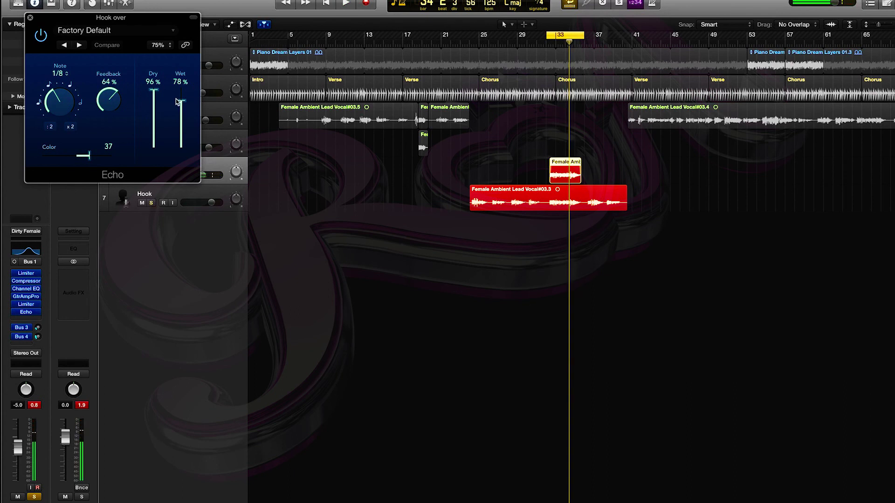
pyautogui.moveTo(181, 103); pyautogui.dragTo(181, 133)
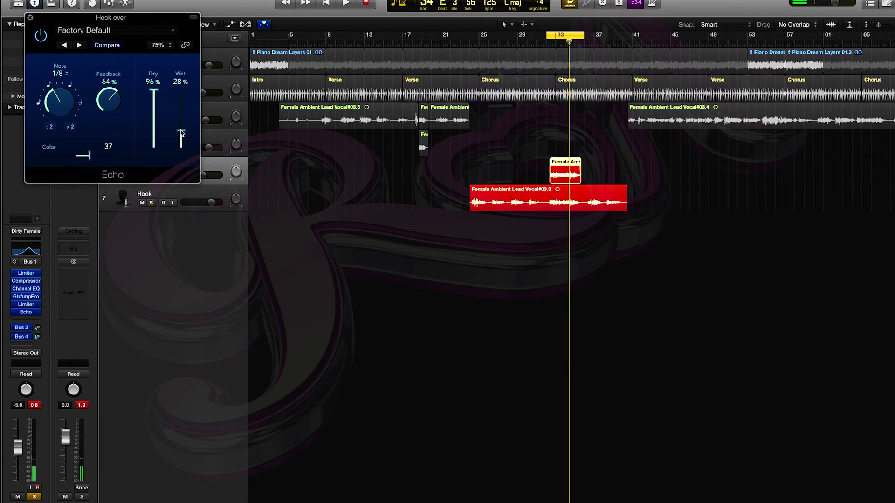
pyautogui.press('space')
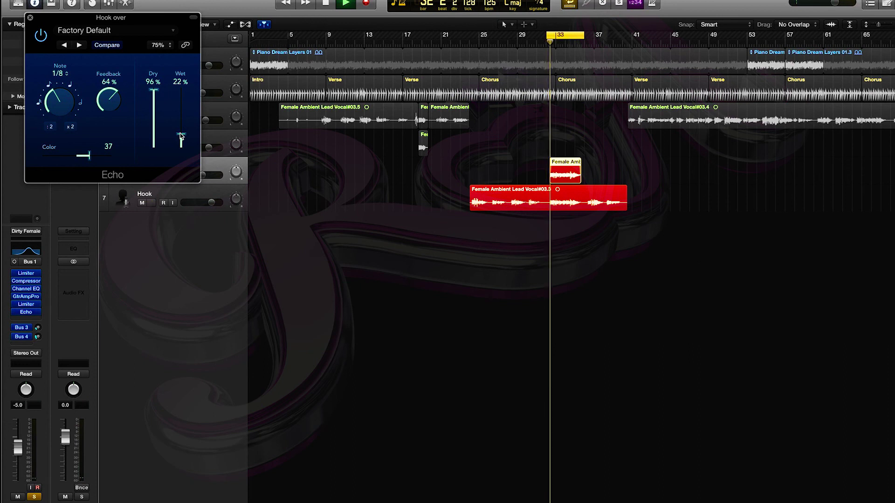
pyautogui.moveTo(181, 136); pyautogui.dragTo(181, 142)
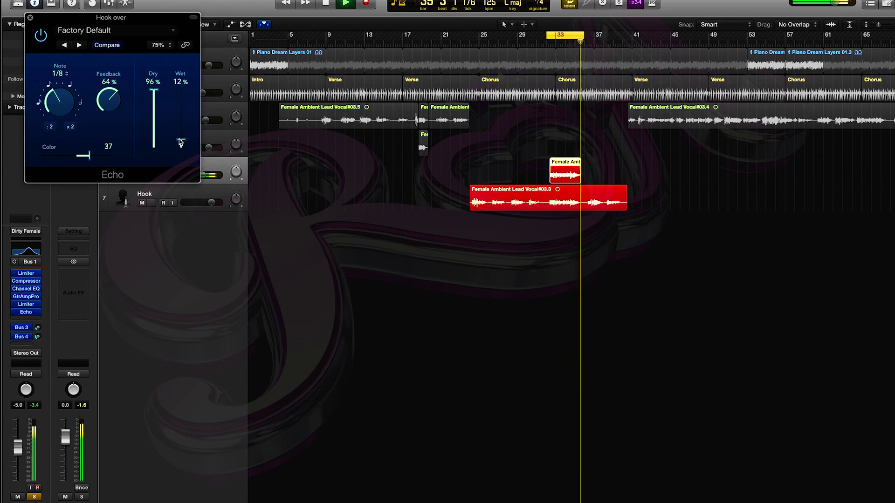
pyautogui.press('space')
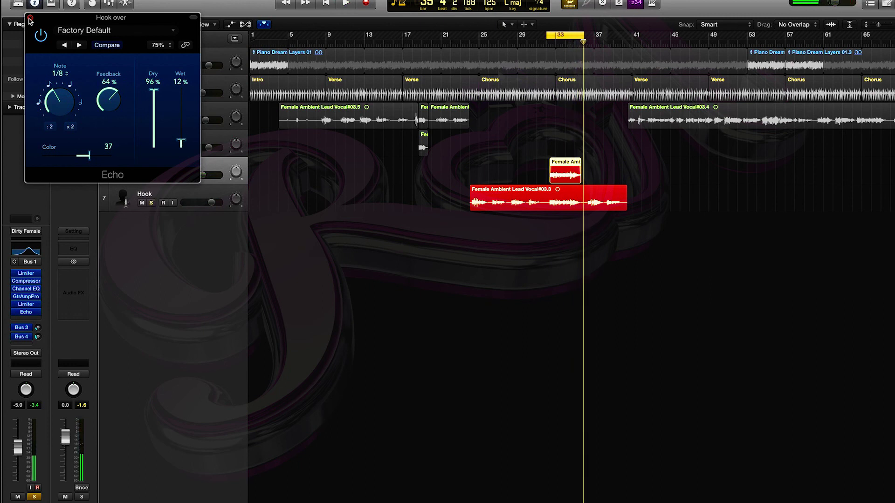
# Close the Echo window and marquee-delete bars 32–35 from the red Hook region
pyautogui.click(30, 18)
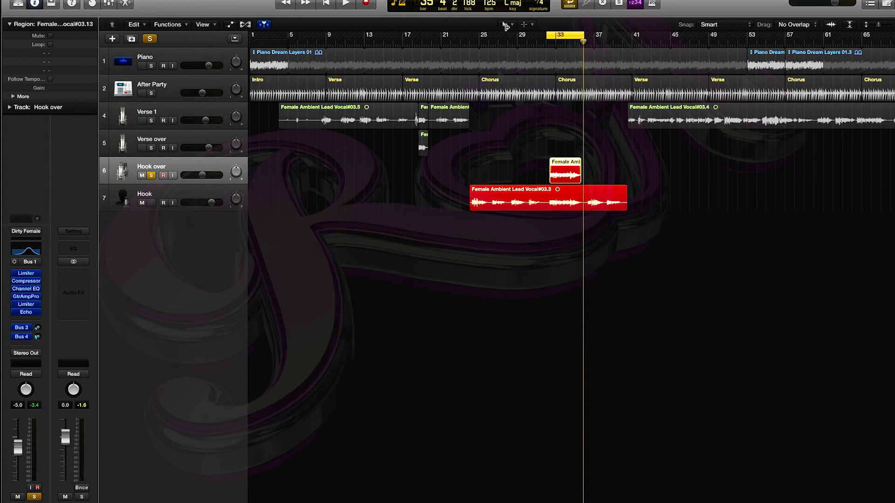
pyautogui.click(504, 24)
pyautogui.click(532, 192)
pyautogui.moveTo(547, 202); pyautogui.dragTo(581, 203)
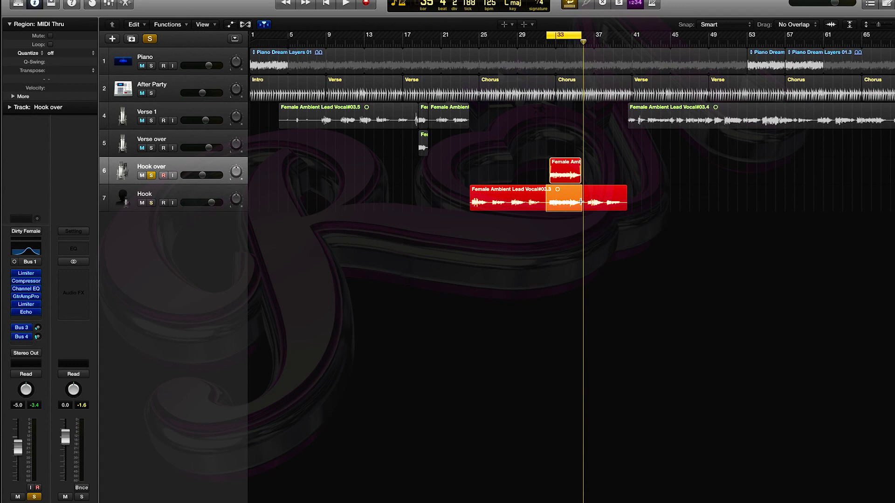
pyautogui.press('Delete')
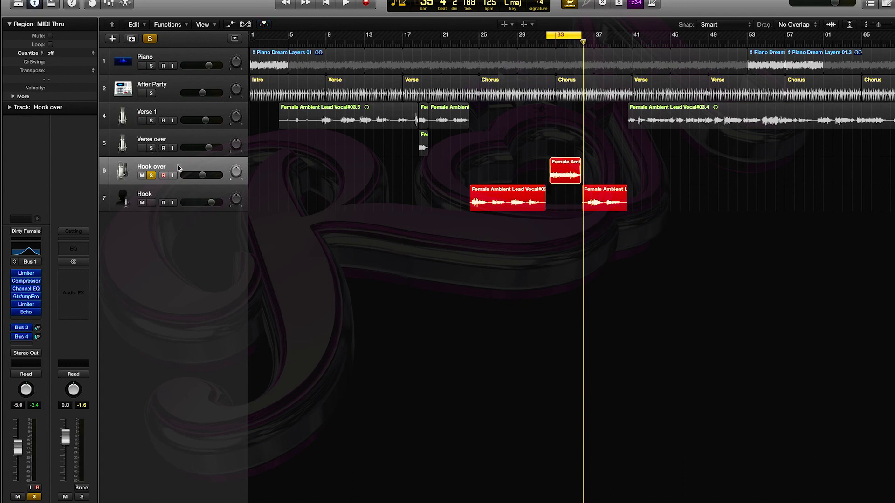
# Solo both Hook over and Hook, and set the cycle to bars 29–37
pyautogui.click(152, 176)
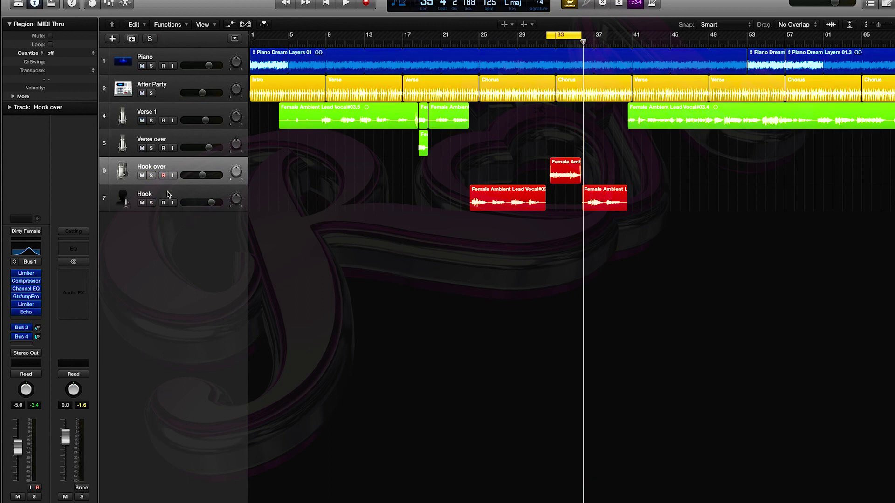
pyautogui.moveTo(151, 178); pyautogui.dragTo(153, 202)
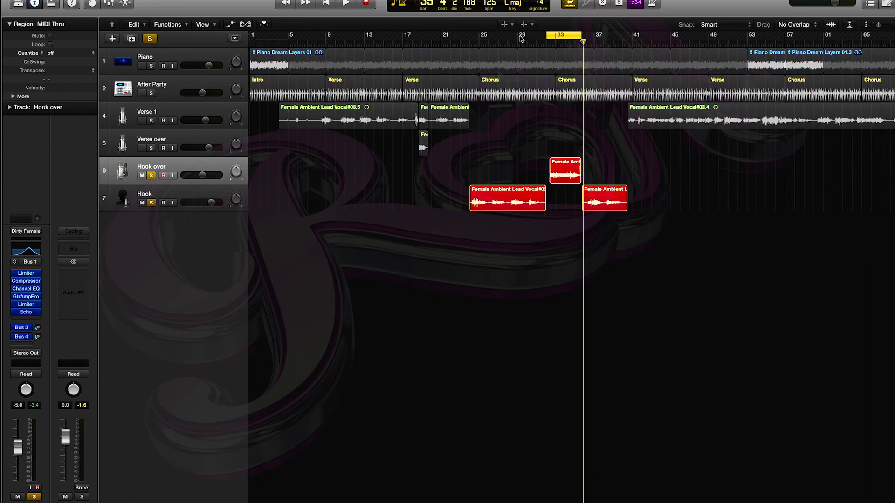
pyautogui.moveTo(518, 38); pyautogui.dragTo(620, 44)
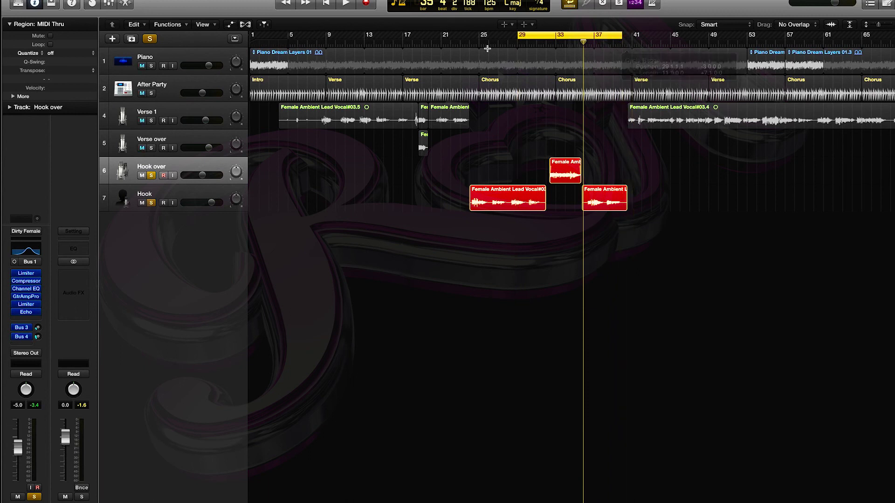
# Play the looped hook section with Piano and After Party also soloed, then stop around bar 39
pyautogui.press('space')
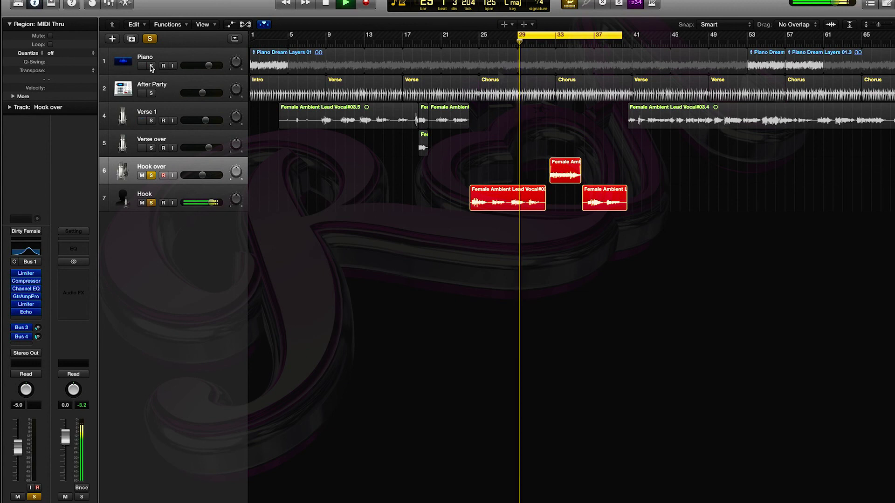
pyautogui.moveTo(151, 67); pyautogui.dragTo(151, 93)
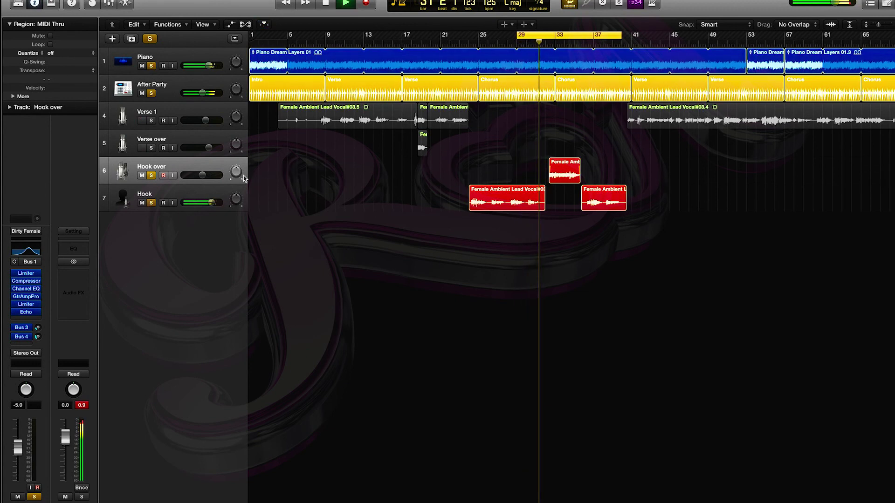
pyautogui.hscroll(1, 384, 168)
pyautogui.hscroll(-1, 373, 165)
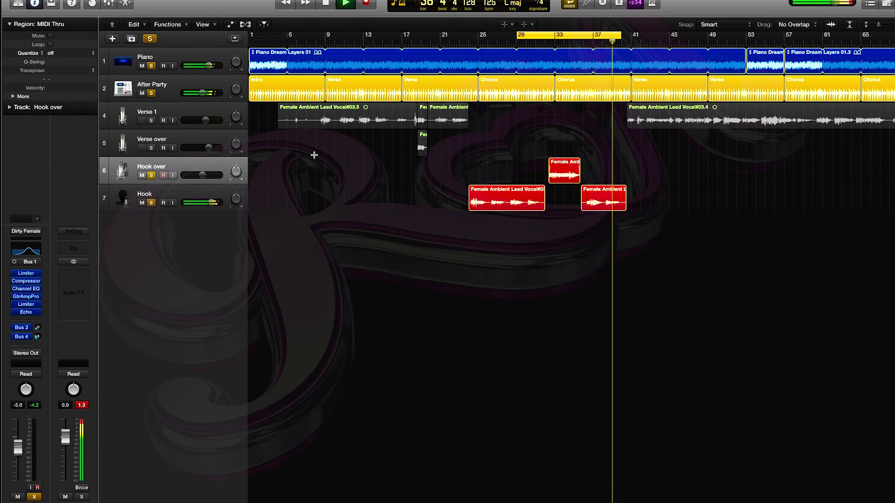
pyautogui.press('space')
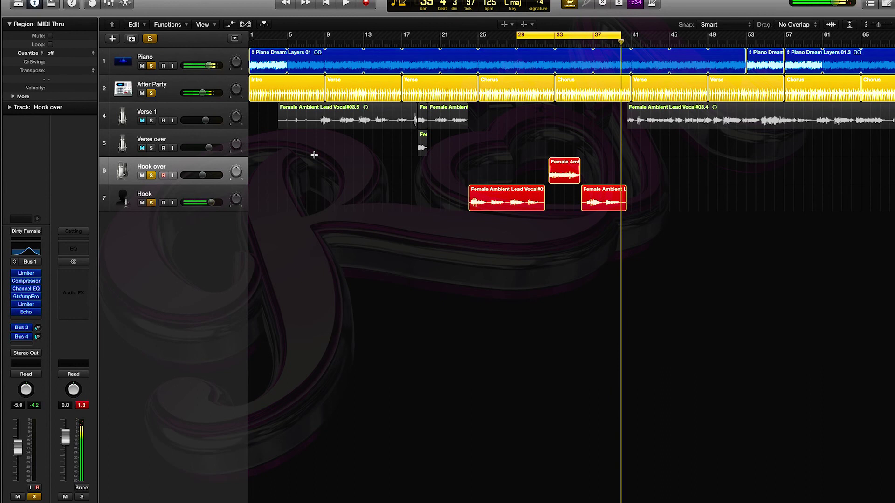